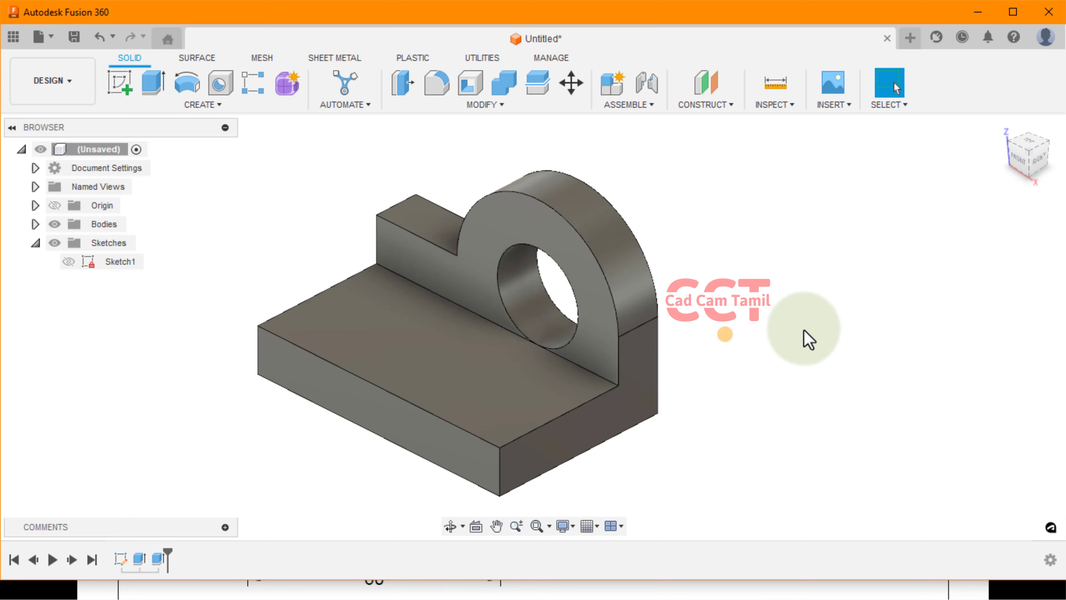
Step: Start a new sketch on the front face of the base block and consult the reference drawing
scroll(563, 317, up, 2)
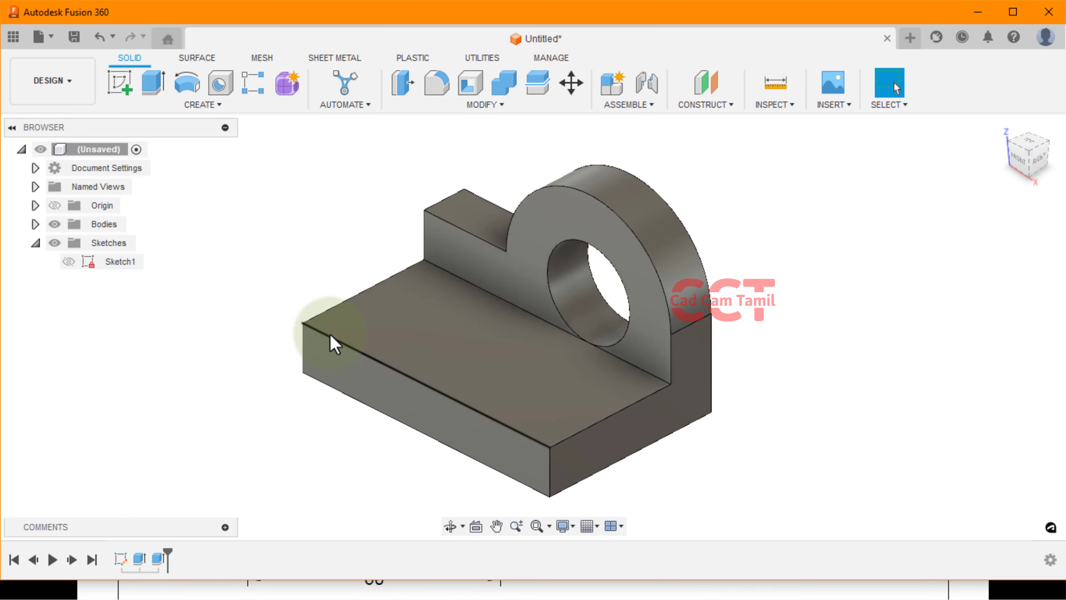
click(335, 369)
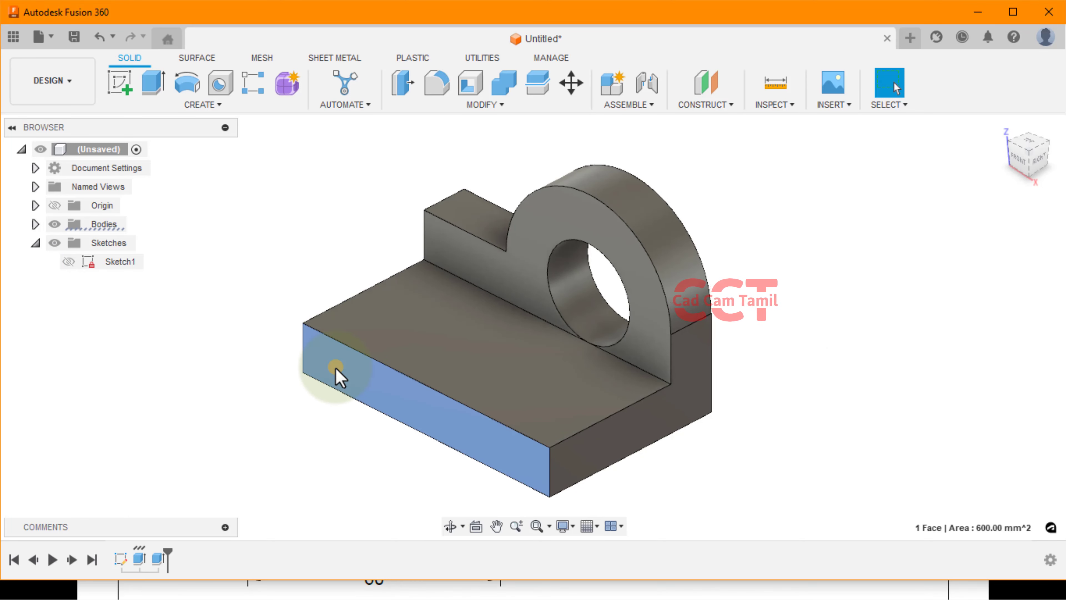
click(119, 83)
scroll(797, 281, up, 4)
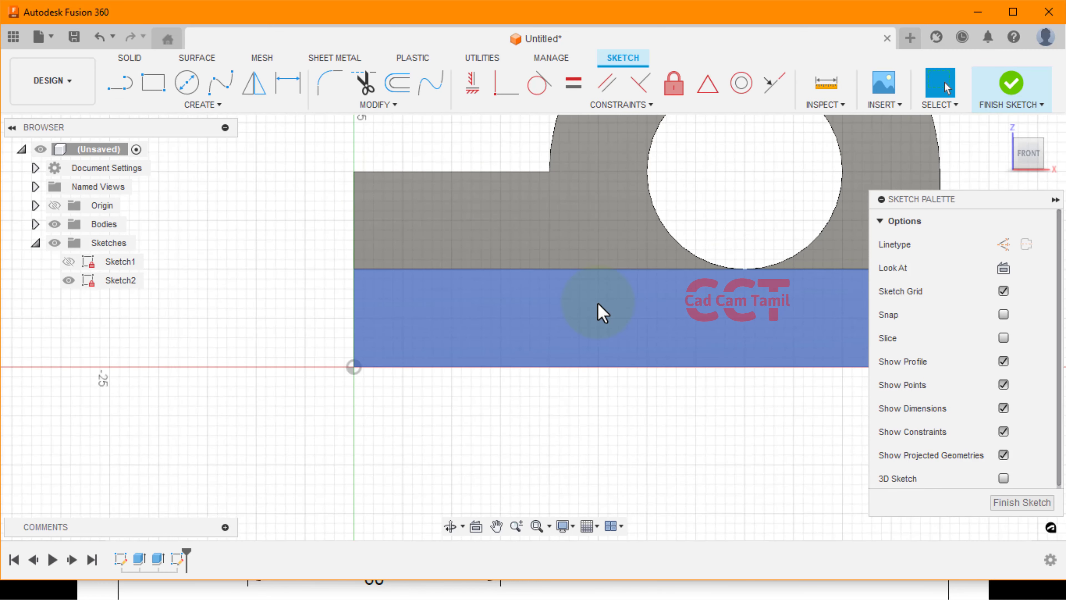
key(alt+Tab)
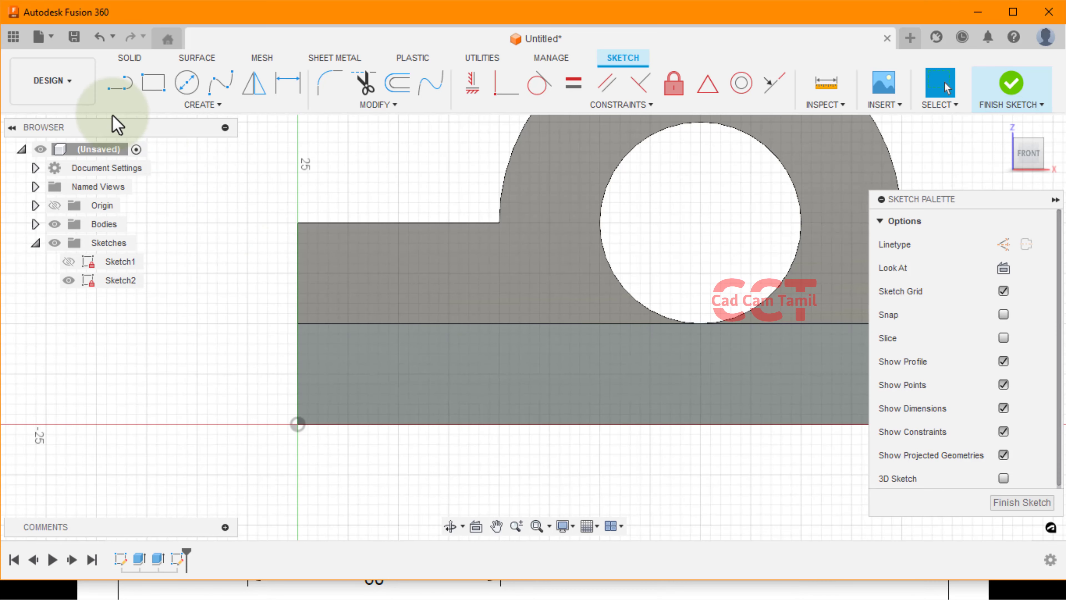
Step: Draw a closed line profile about 18 mm high from the base face's upper-left corner, with its top edge split into two segments
click(120, 84)
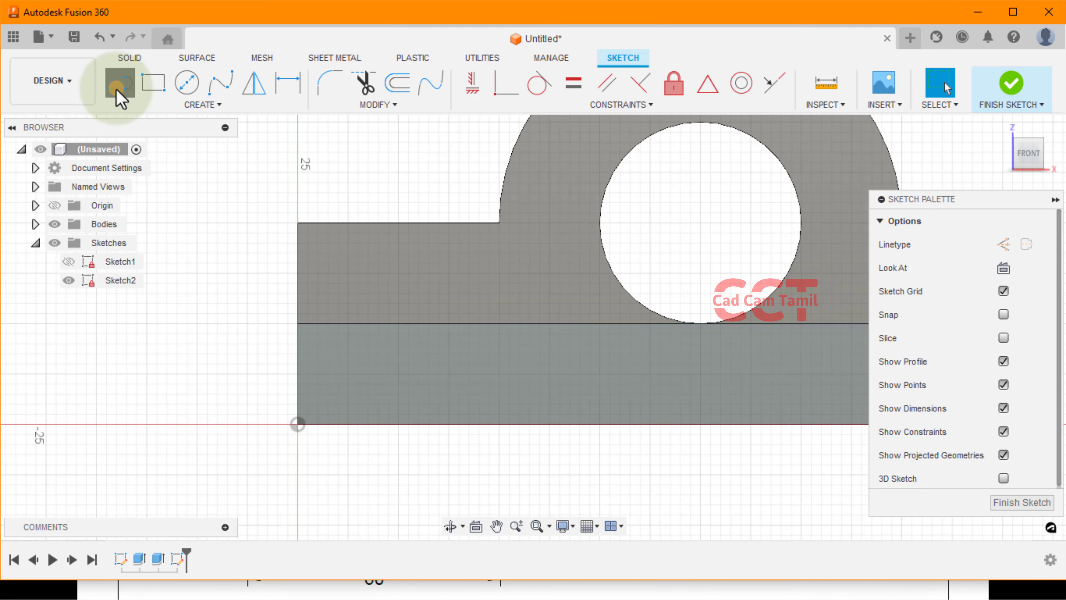
click(298, 324)
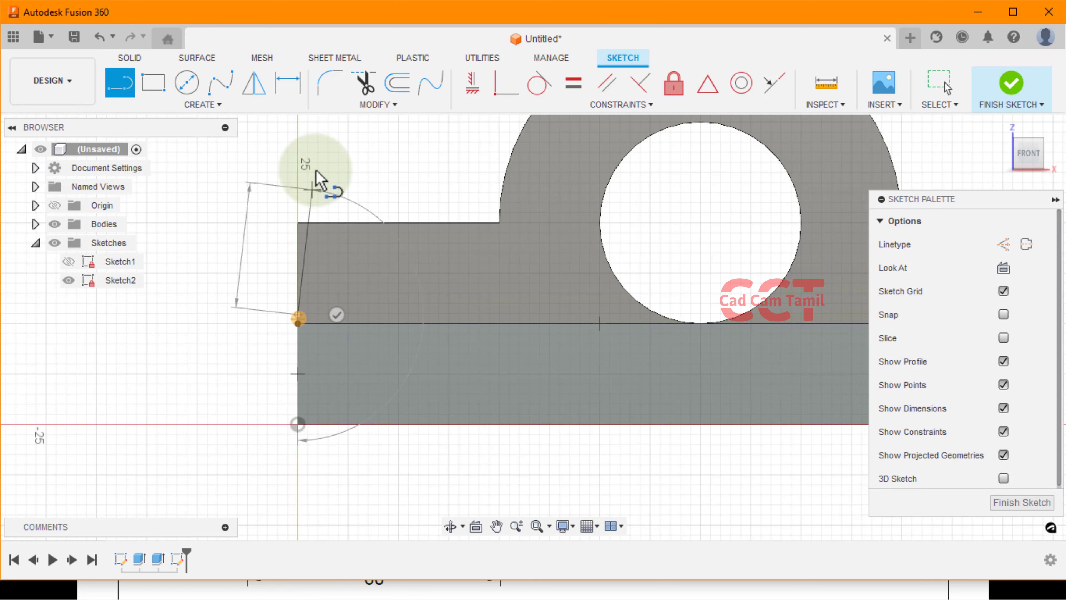
click(298, 133)
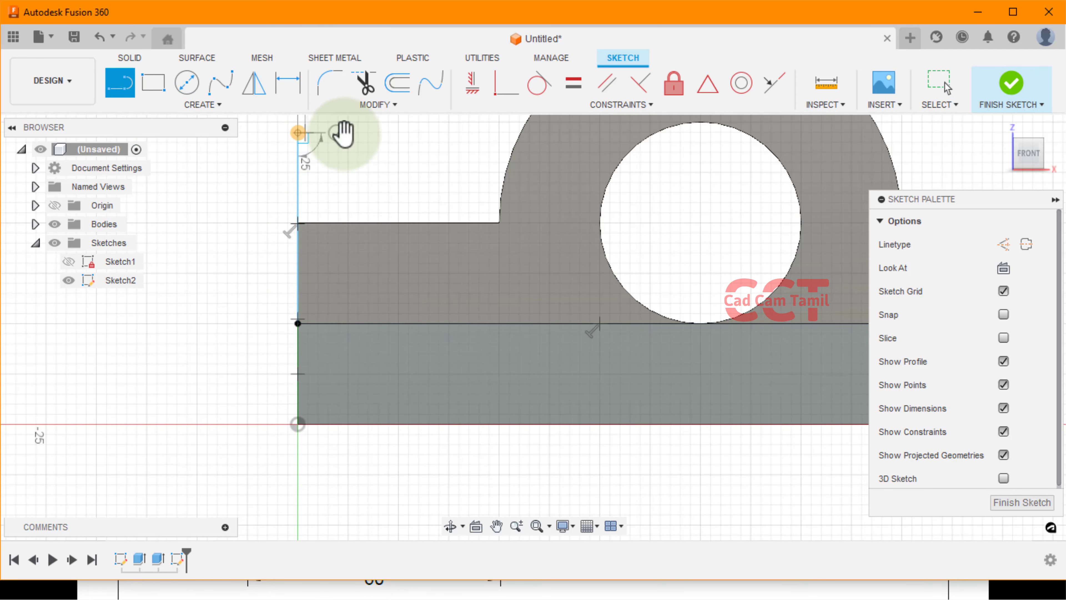
click(420, 133)
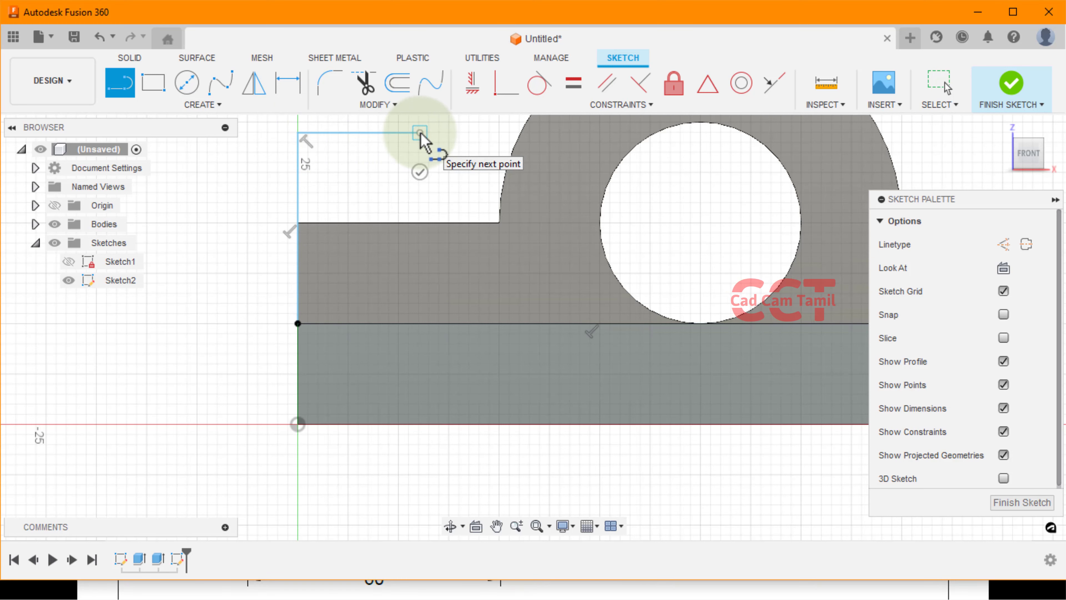
click(487, 134)
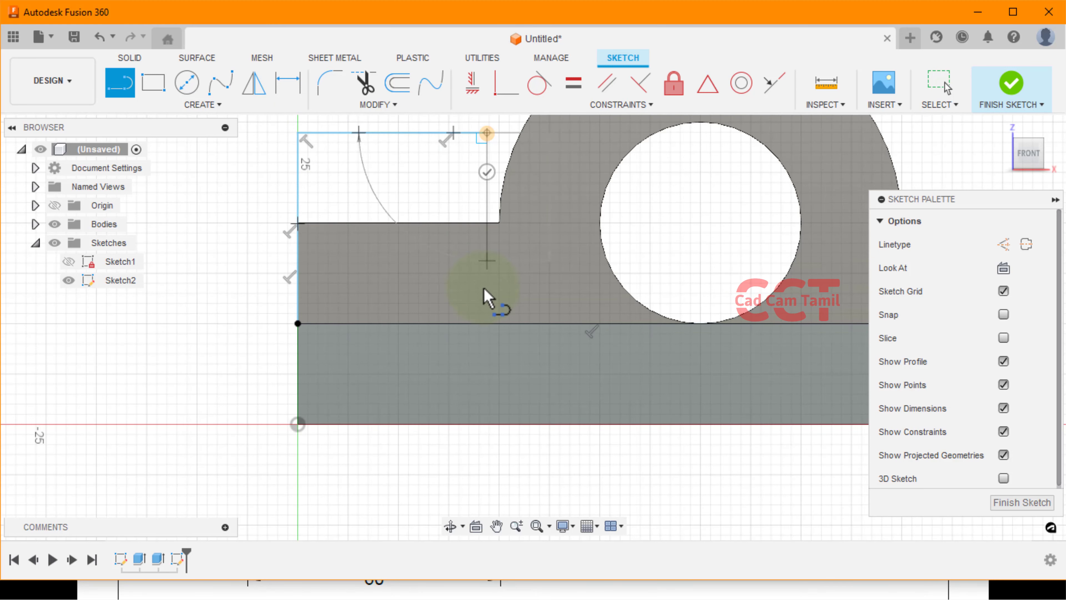
click(487, 323)
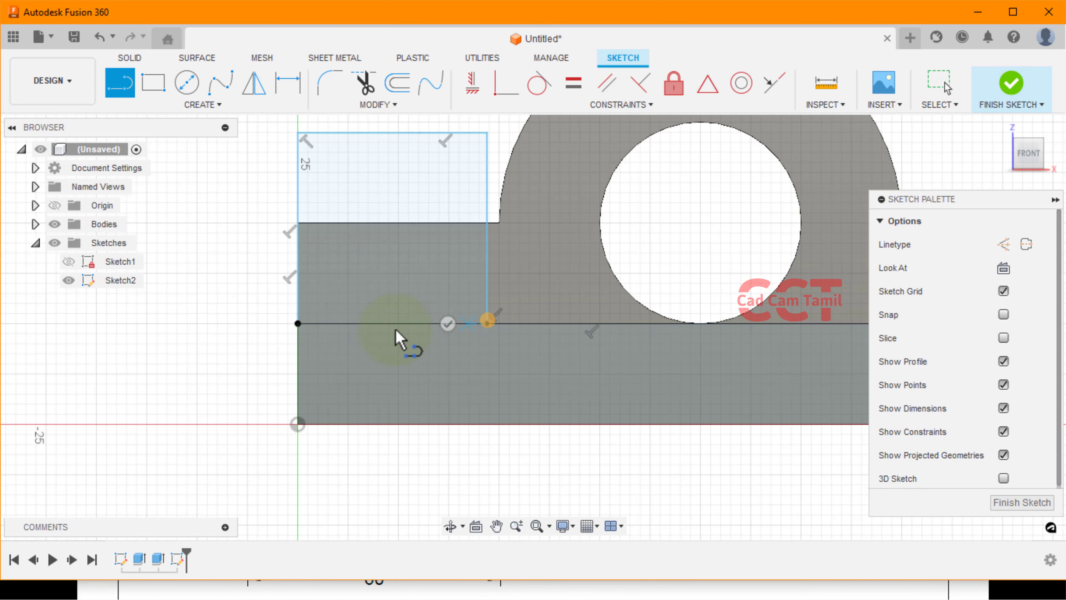
click(298, 324)
click(487, 323)
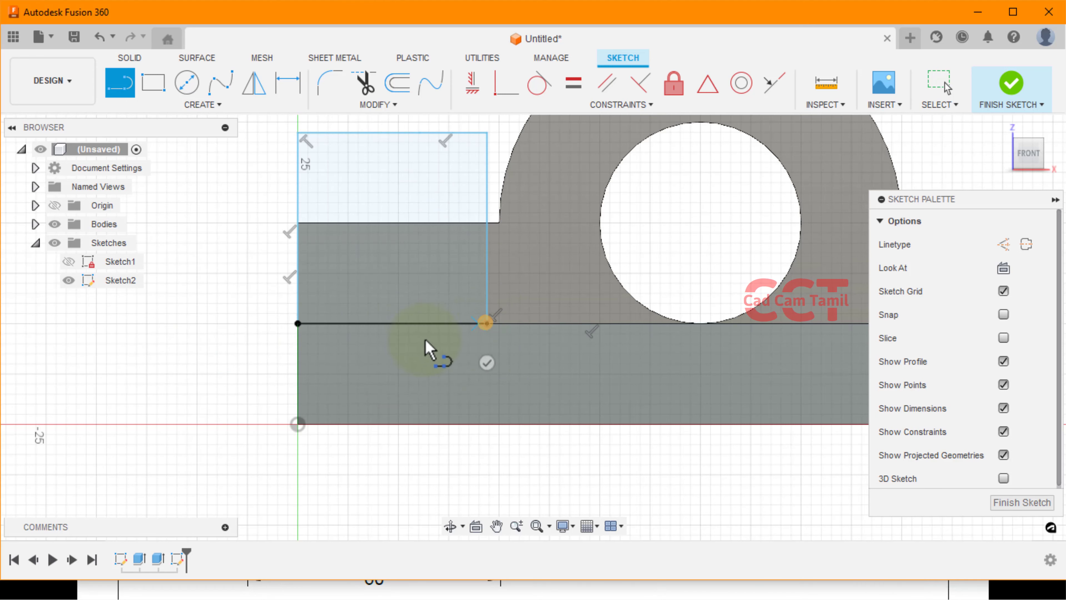
key(Escape)
Step: Dimension the profile's left vertical line to 20 mm
scroll(215, 380, down, 2)
scroll(388, 154, up, 2)
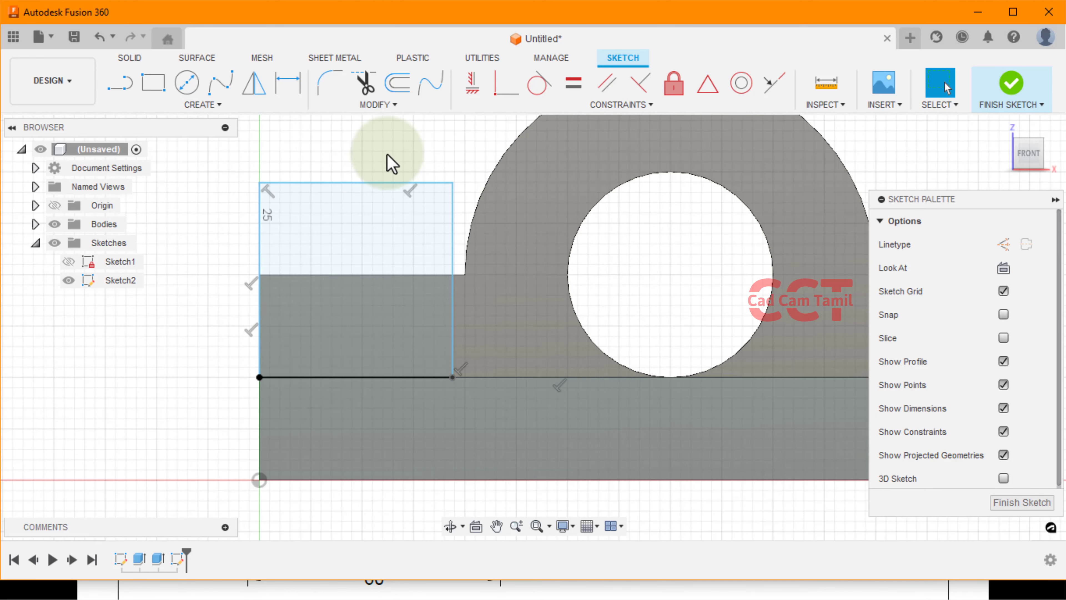
click(187, 82)
click(287, 82)
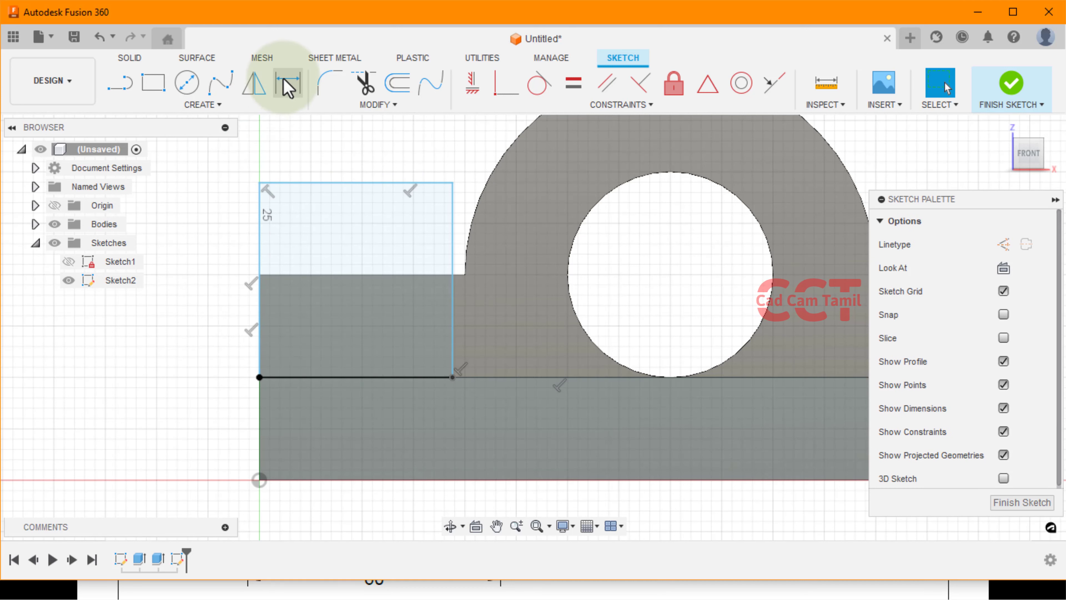
click(260, 223)
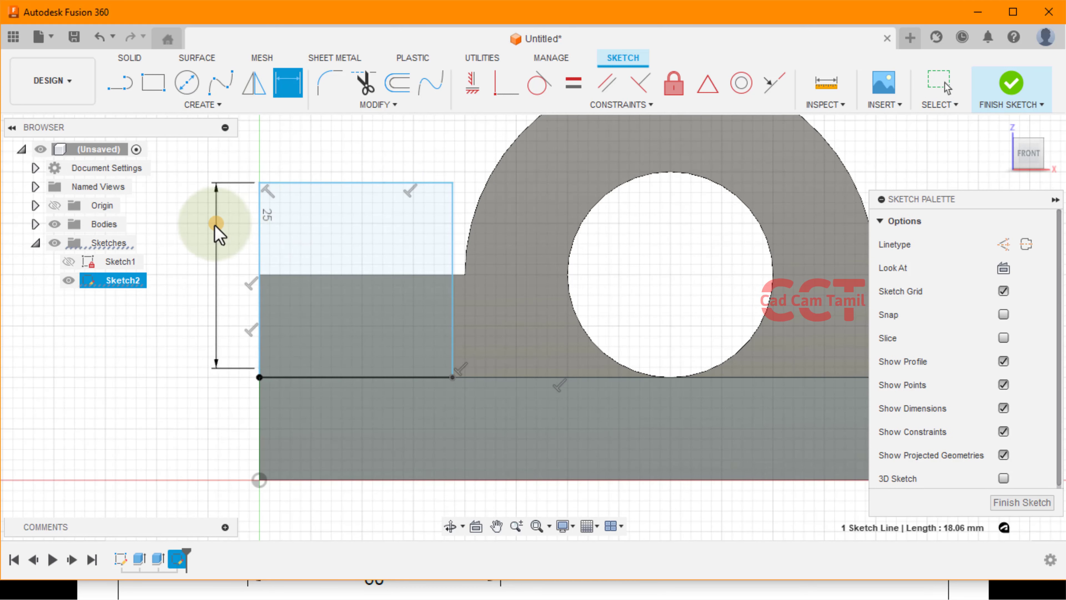
click(211, 230)
key(Return)
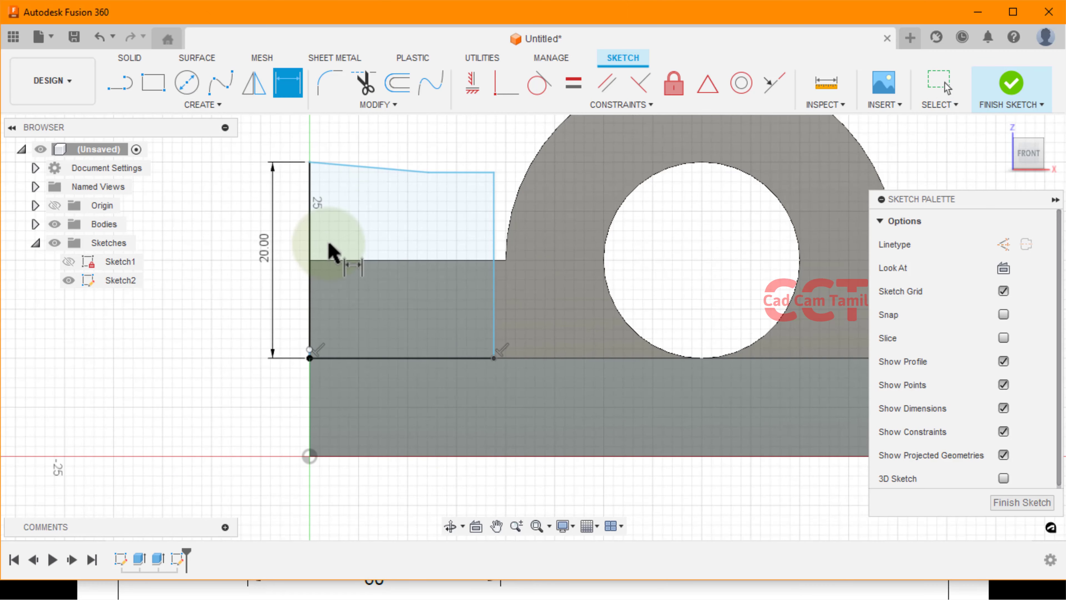
Step: Dimension the two top segments of the profile to 10 mm each
click(361, 167)
click(362, 147)
text(10)
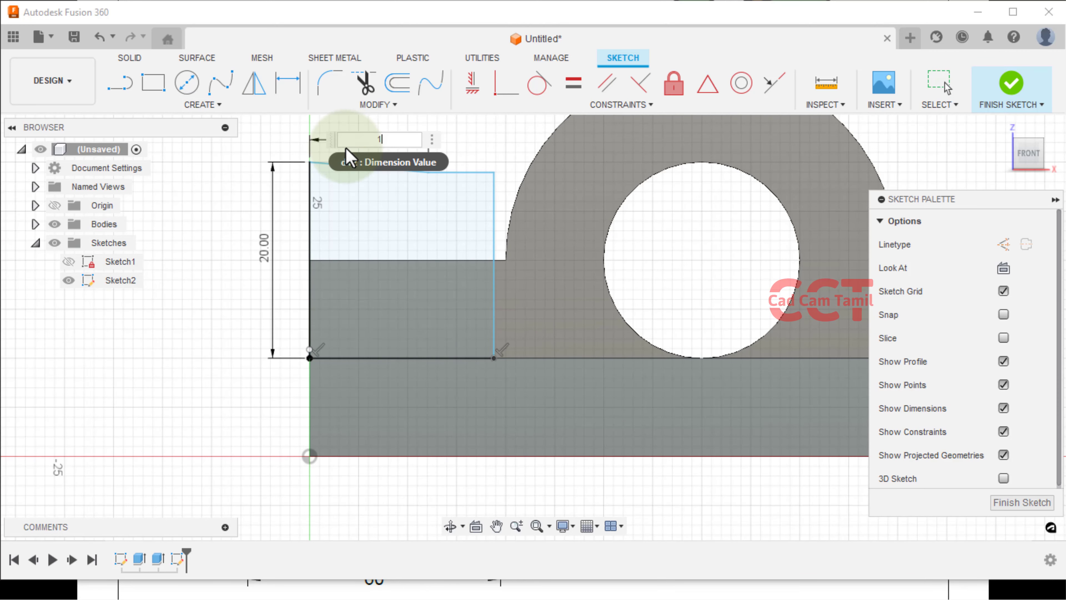
key(Return)
click(430, 169)
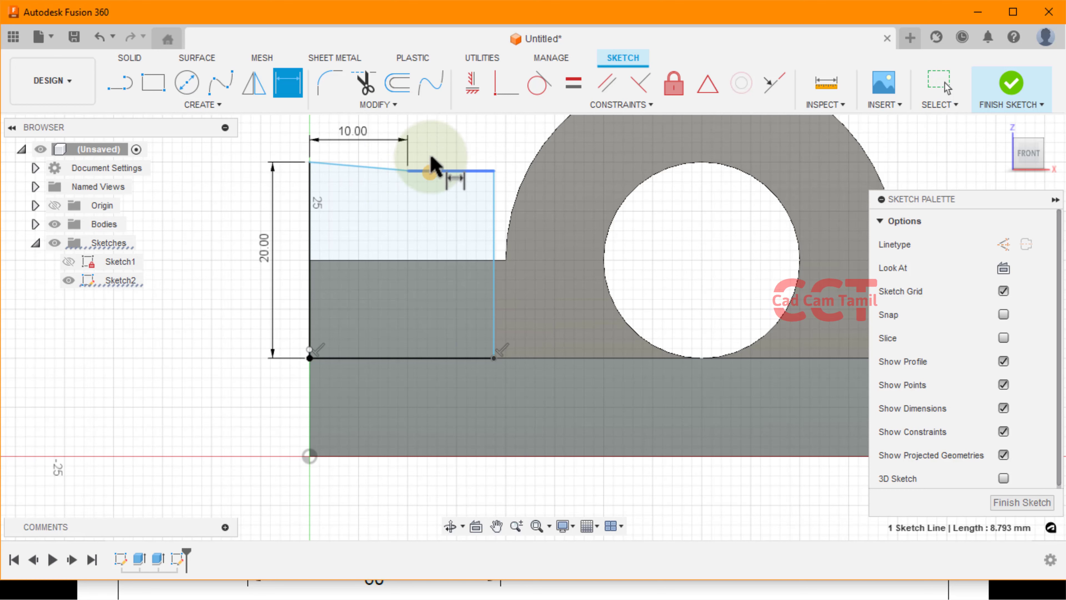
click(433, 155)
text(10)
key(Return)
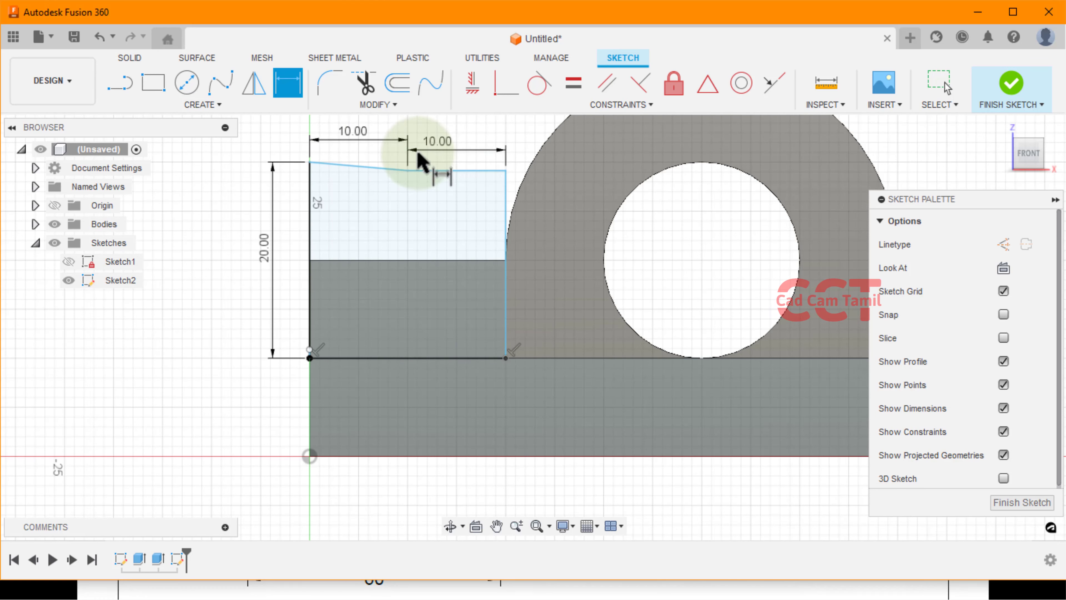
Step: Apply a horizontal constraint to the sloping top-left segment of the profile
scroll(470, 282, down, 2)
scroll(448, 168, up, 6)
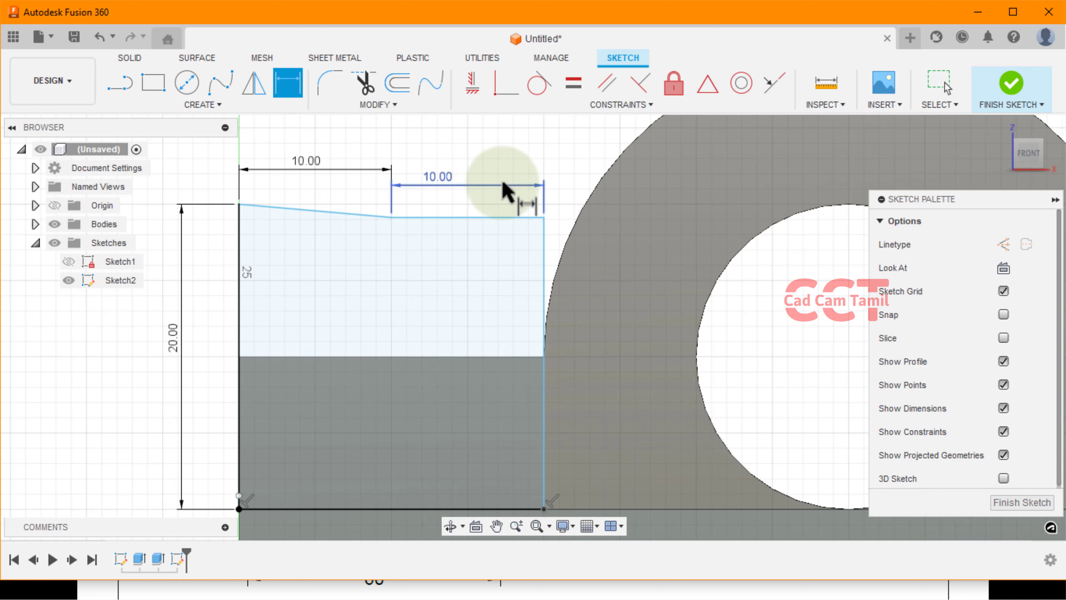
key(Escape)
click(341, 213)
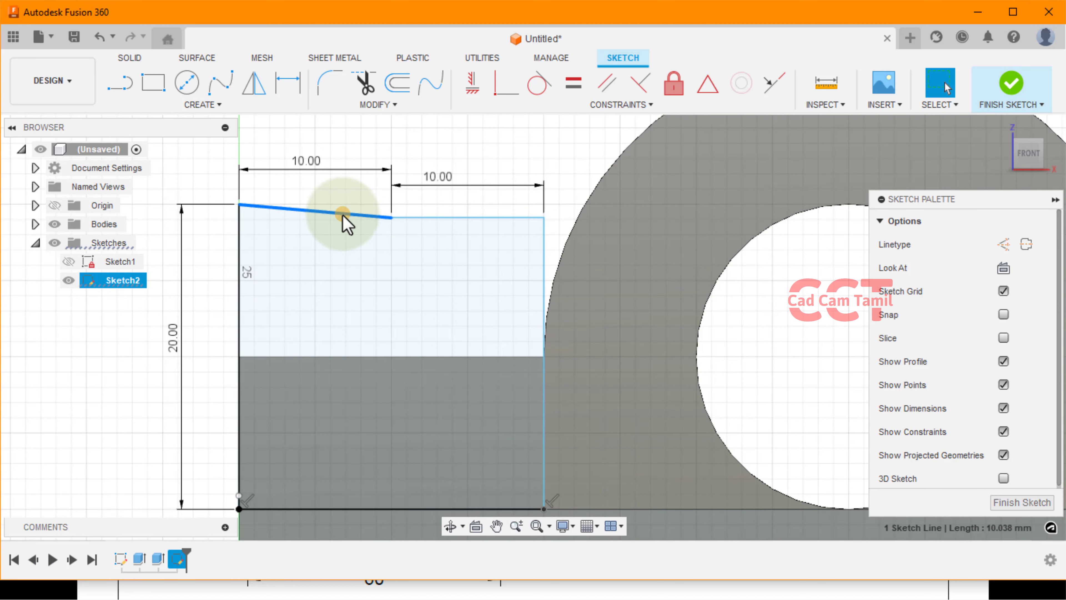
click(473, 83)
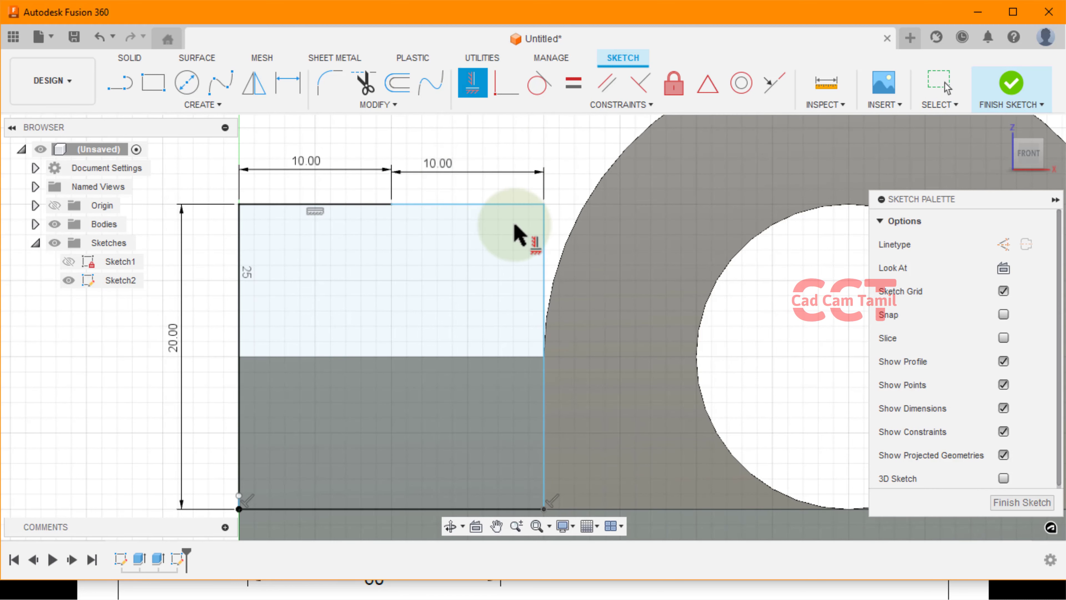
Step: Draw a circle centred on the profile's top-right corner and passing through the point between the two top segments
click(173, 89)
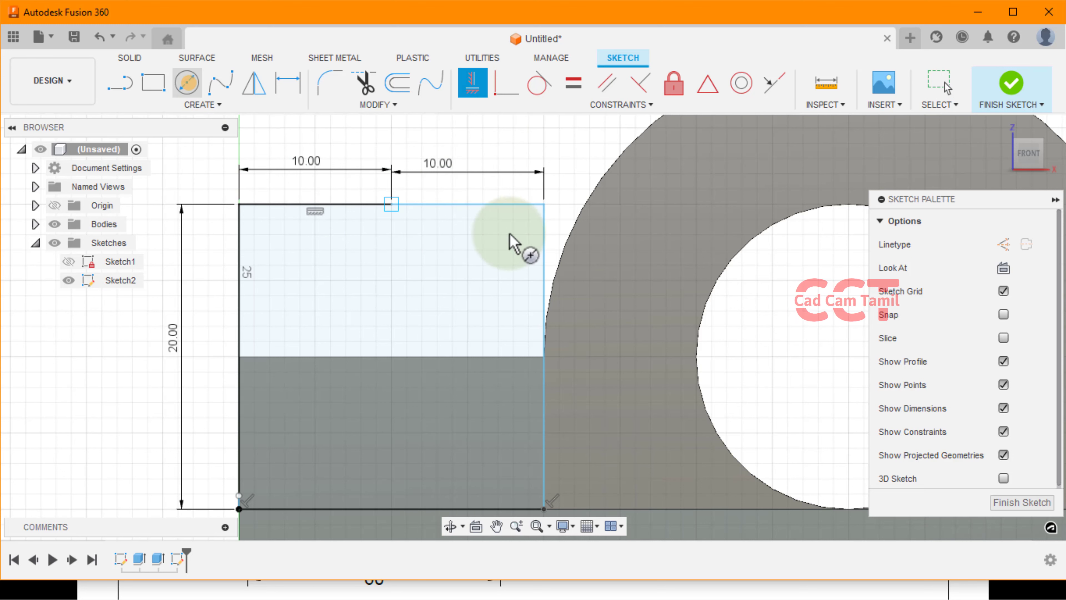
click(541, 207)
click(392, 205)
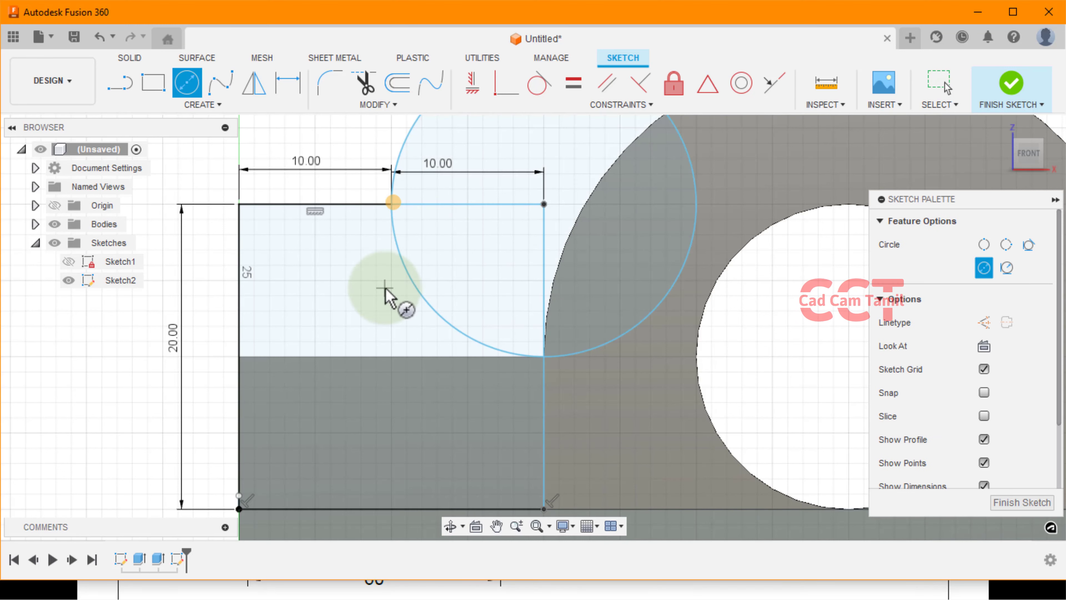
Step: Trim the circle to its concave quarter arc, remove the leftover corner lines outside it, and finish the sketch
click(360, 89)
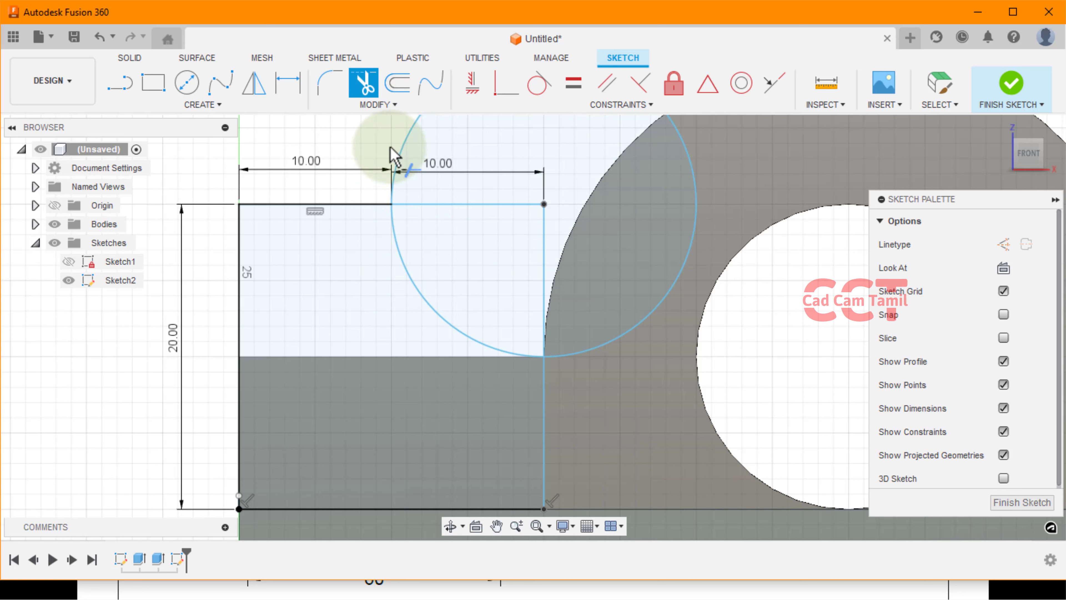
click(404, 144)
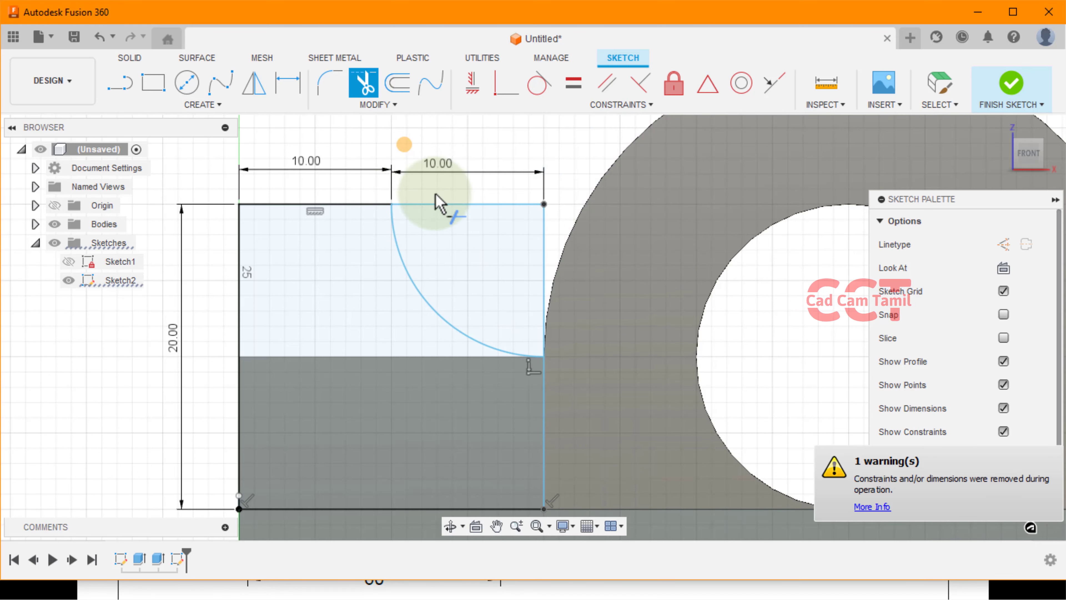
click(438, 205)
click(543, 239)
scroll(464, 247, down, 3)
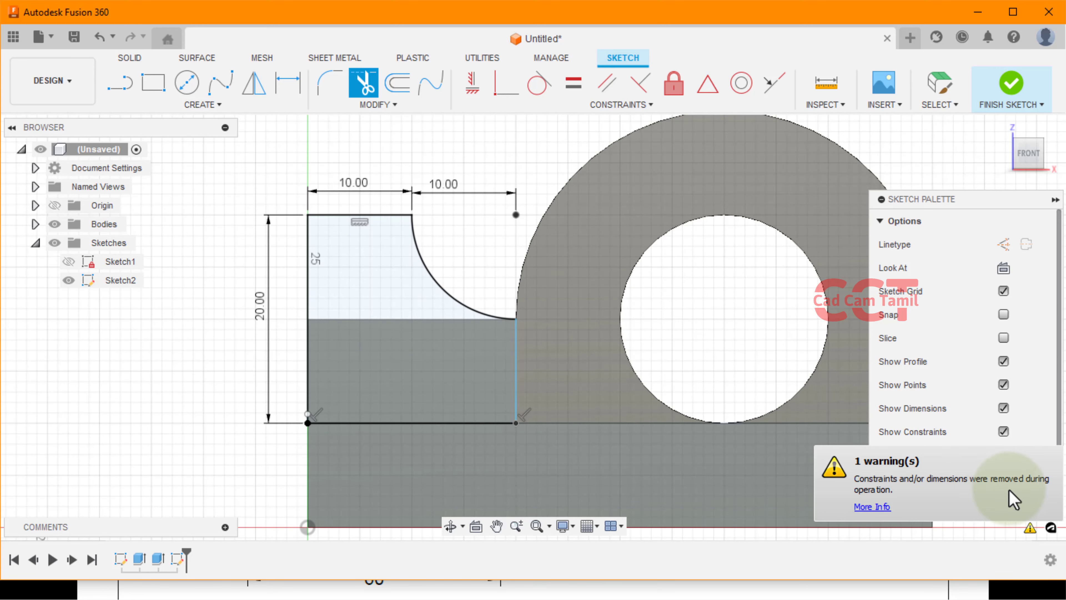
click(1010, 86)
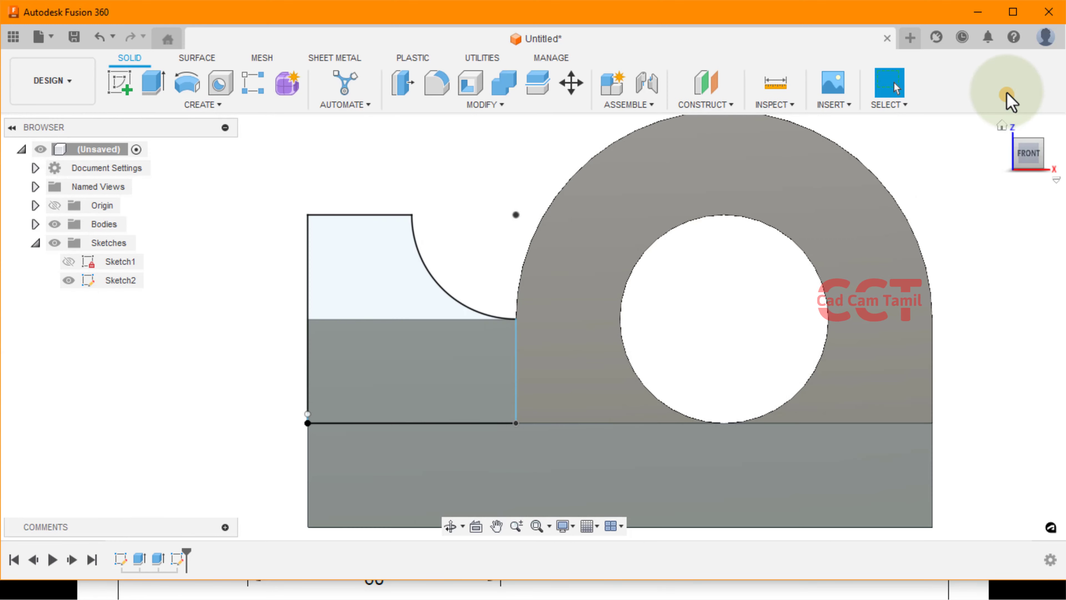
Step: Extrude the curved profile by -10 mm so it extends back over the base
shift+middle_drag(684, 298, 619, 321)
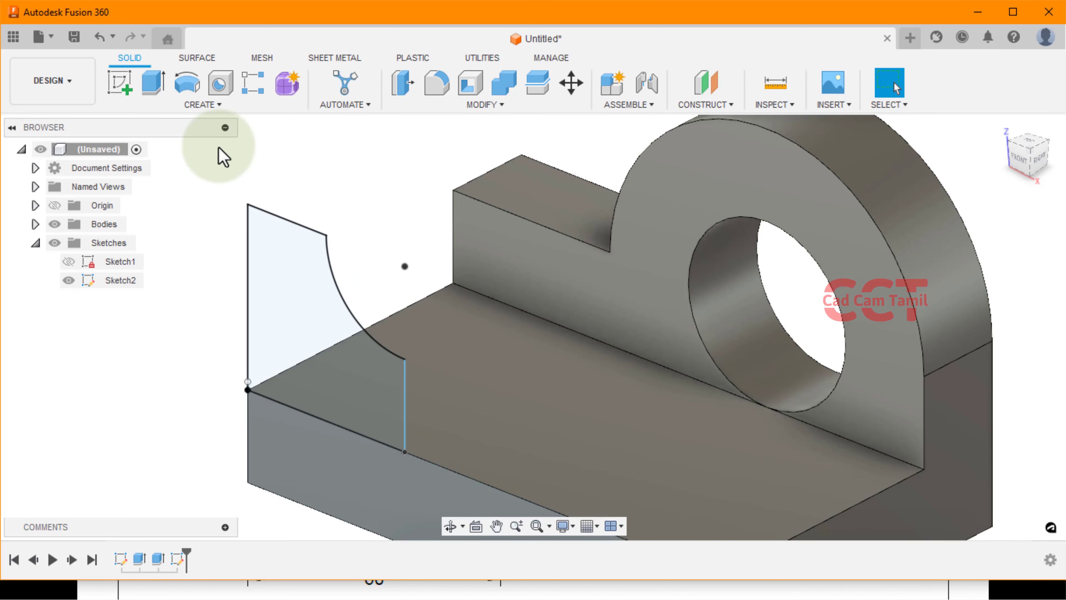
click(155, 84)
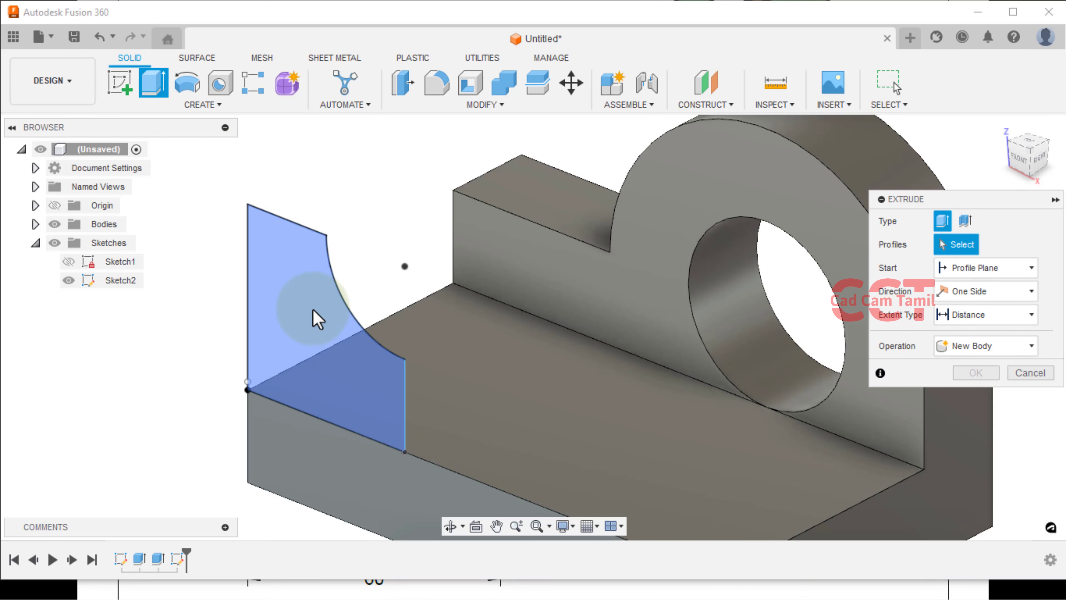
click(313, 310)
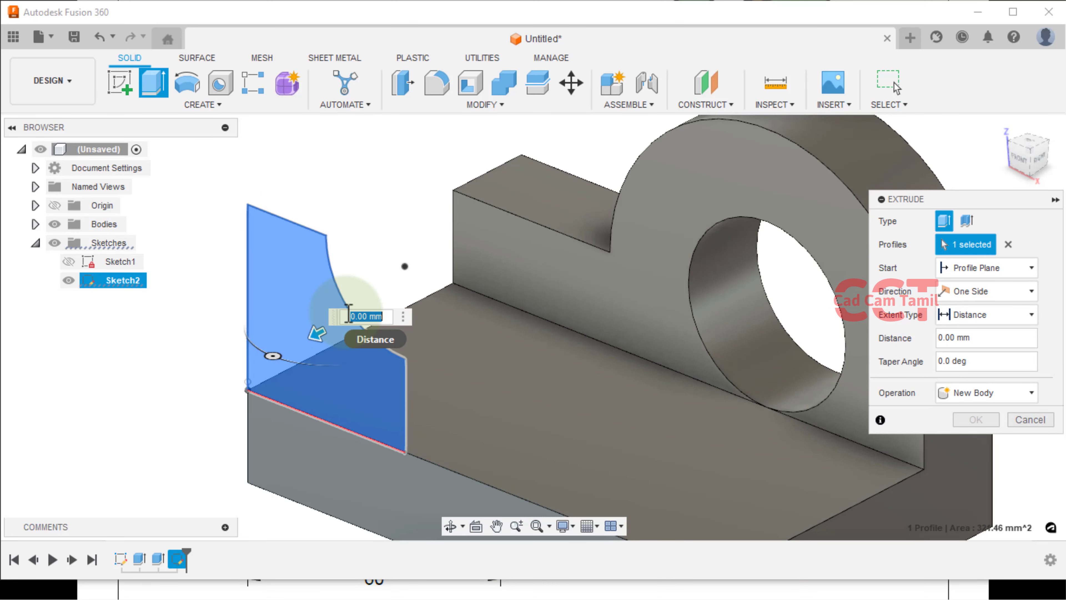
text(10)
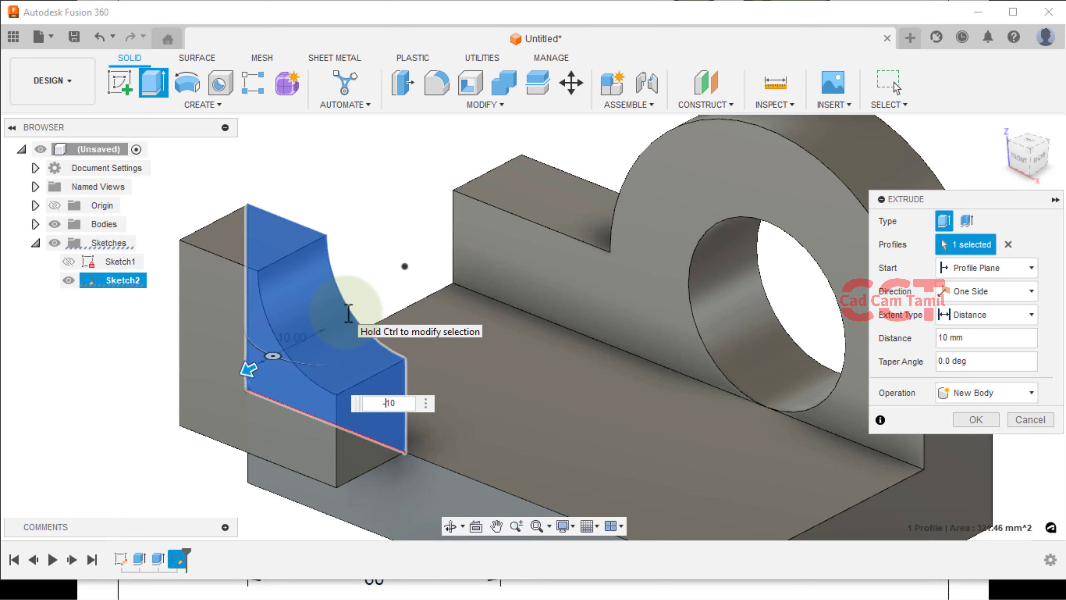
text(-)
key(Return)
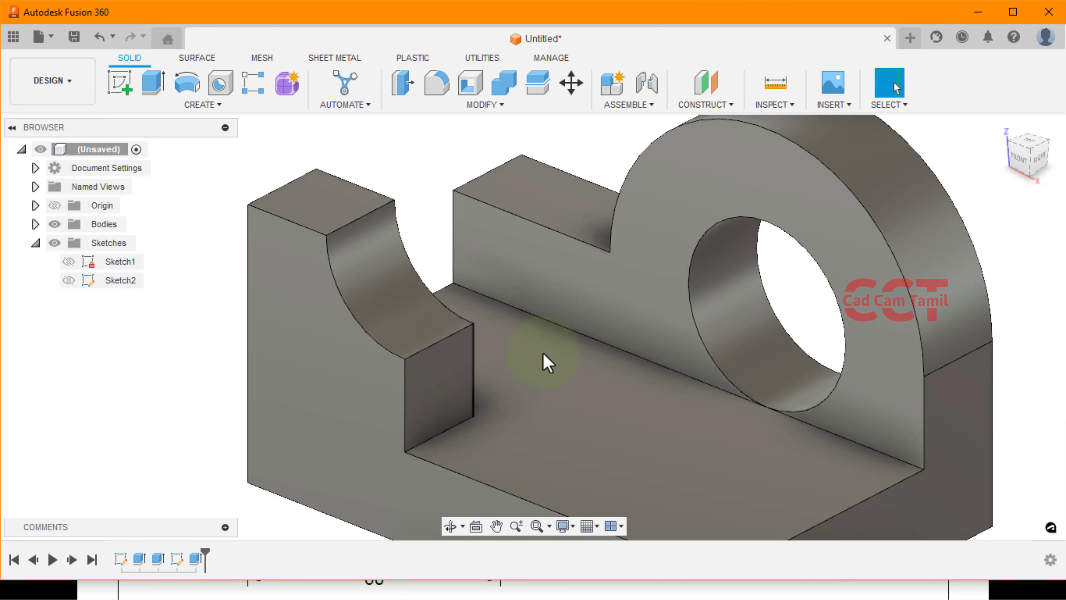
Step: Inspect the finished part, switch to the reference drawing and examine the material and weight in its title block
scroll(459, 340, down, 4)
middle_drag(531, 317, 660, 313)
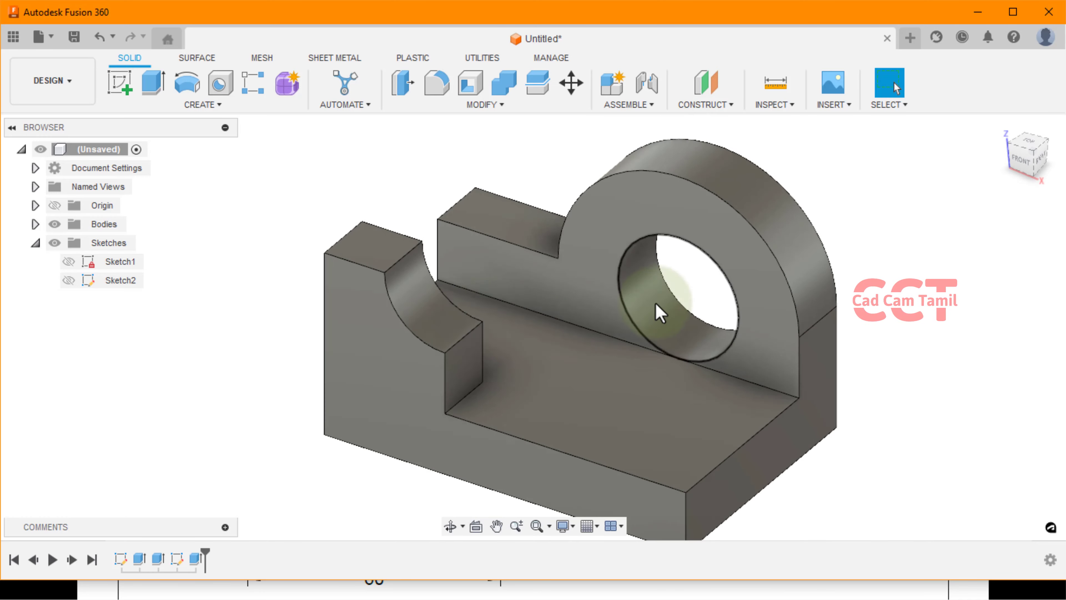
scroll(656, 304, down, 3)
scroll(623, 320, down, 1)
scroll(525, 324, up, 2)
scroll(590, 363, up, 2)
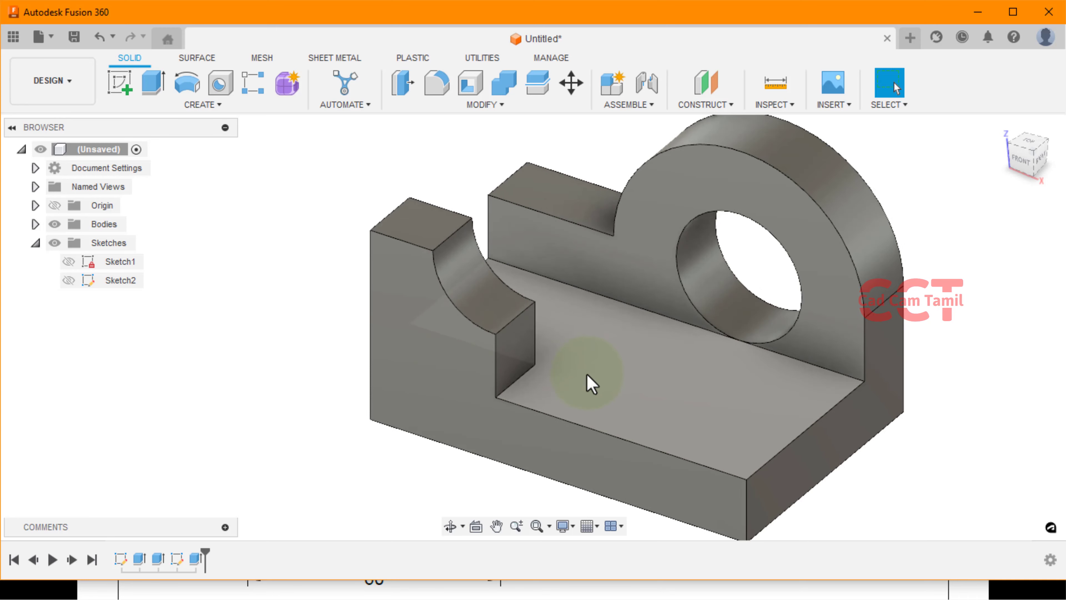
click(475, 585)
drag(625, 419, 590, 227)
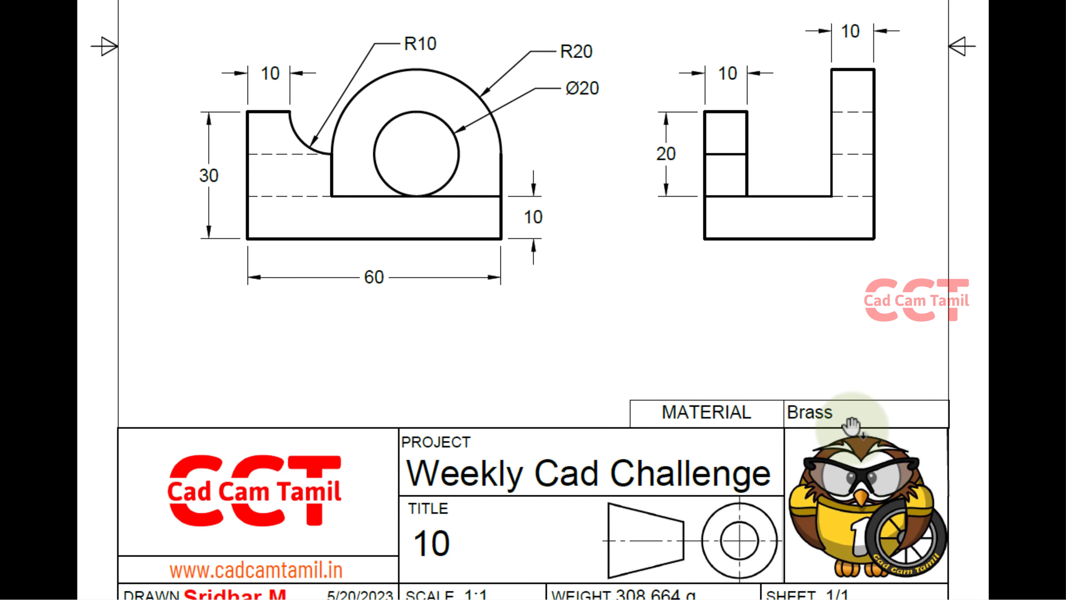
Step: Return to the Fusion 360 model and assign it the physical material Brass from the Metal category of the Fusion 360 Material Library
mouse_move(851, 425)
mouse_down()
mouse_move(655, 409)
mouse_move(647, 366)
mouse_up()
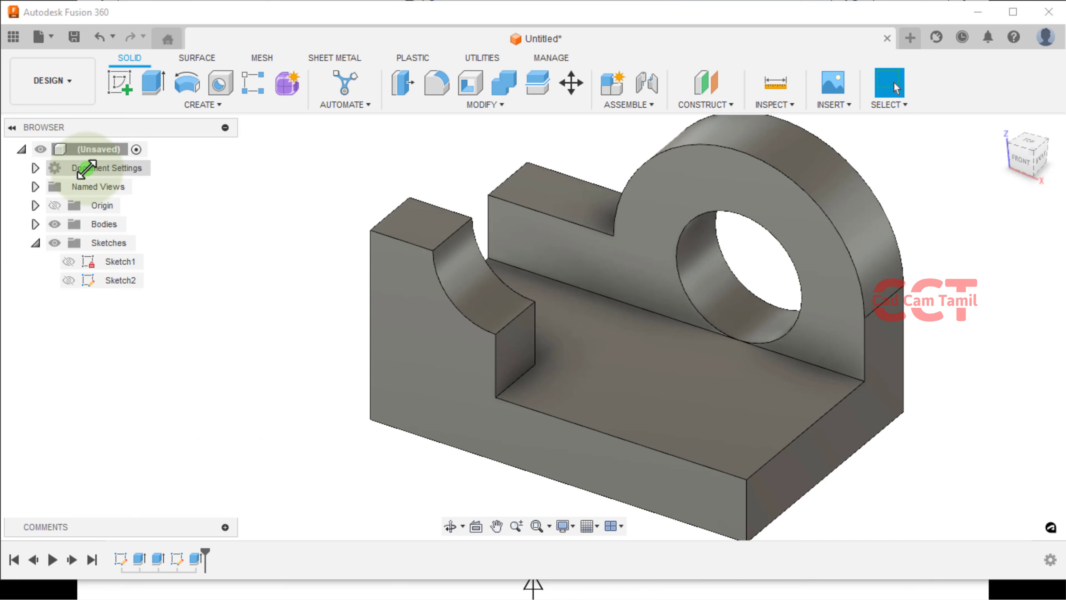
right_click(86, 168)
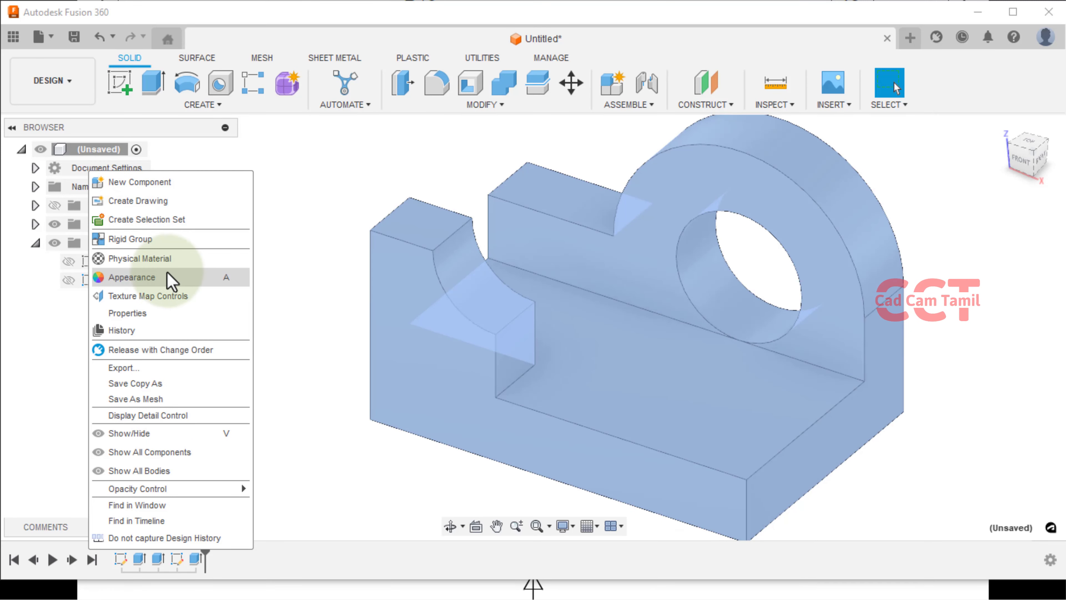
click(195, 260)
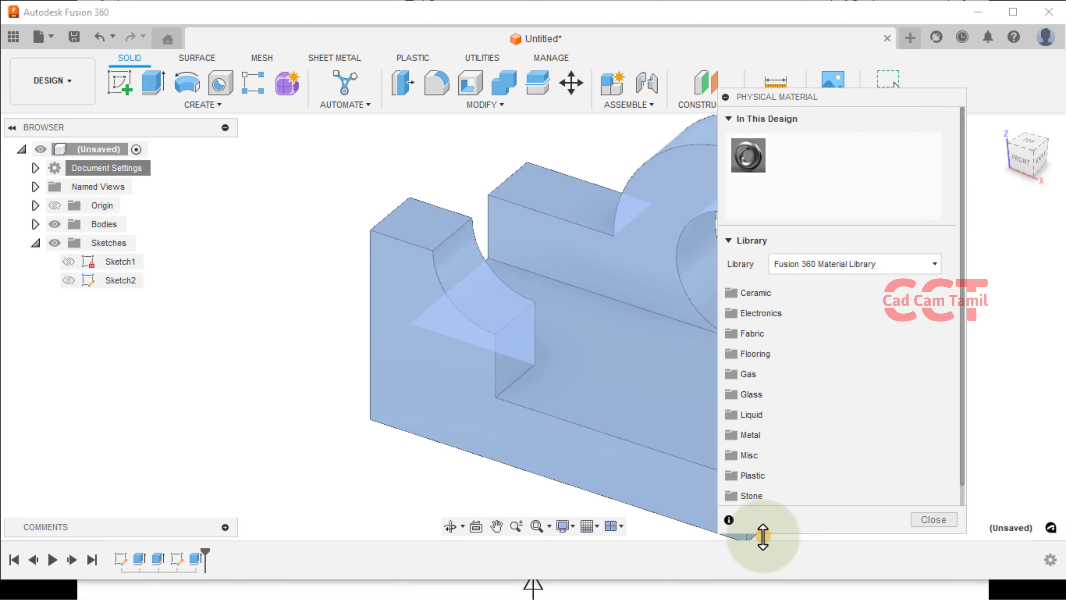
drag(763, 536, 762, 542)
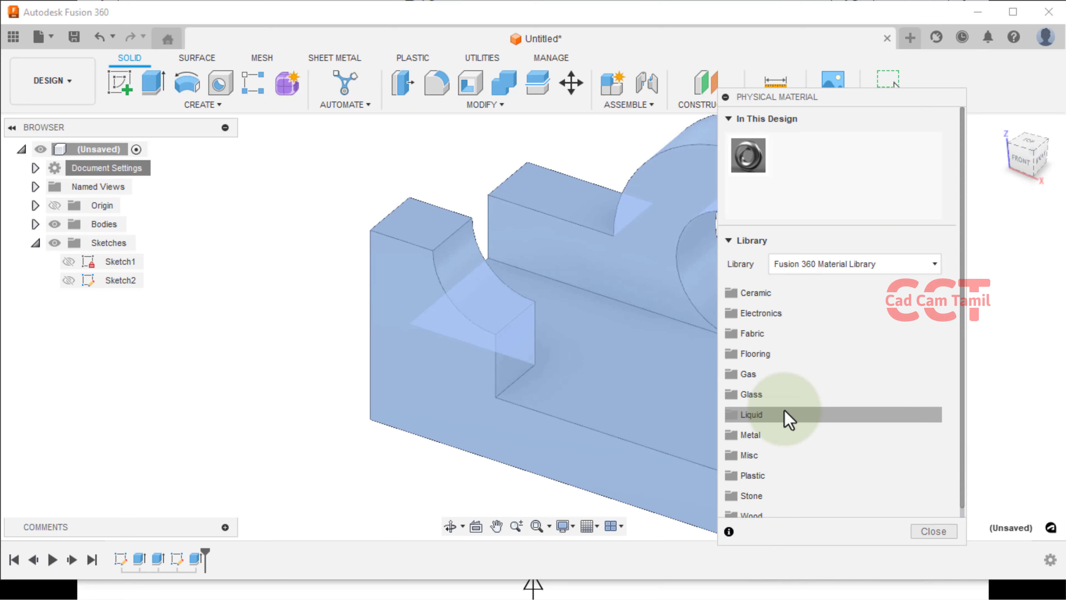
scroll(784, 412, down, 1)
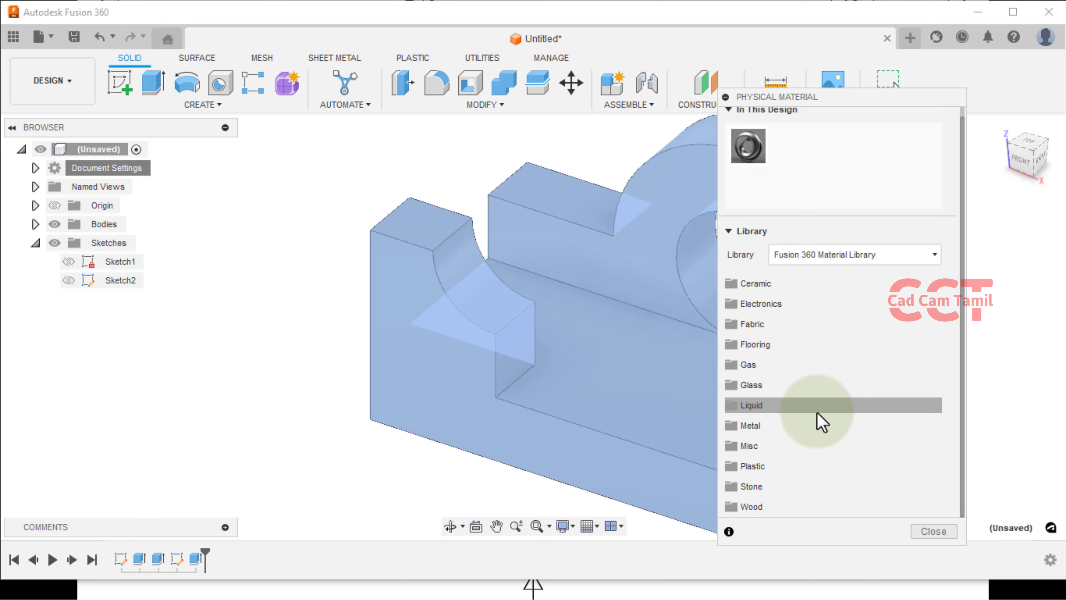
click(770, 424)
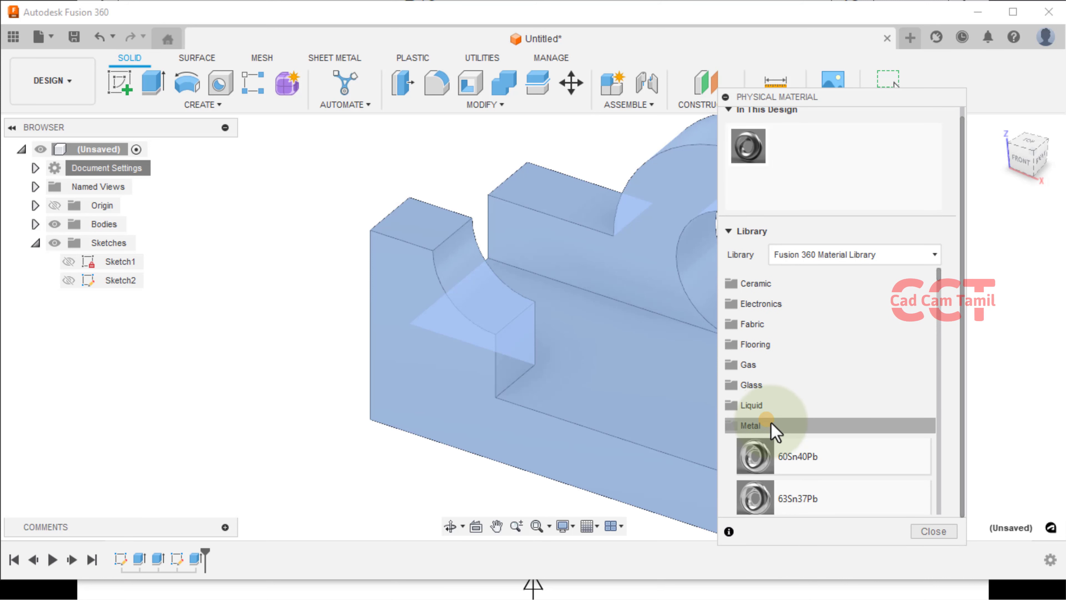
scroll(871, 405, down, 5)
scroll(870, 406, down, 15)
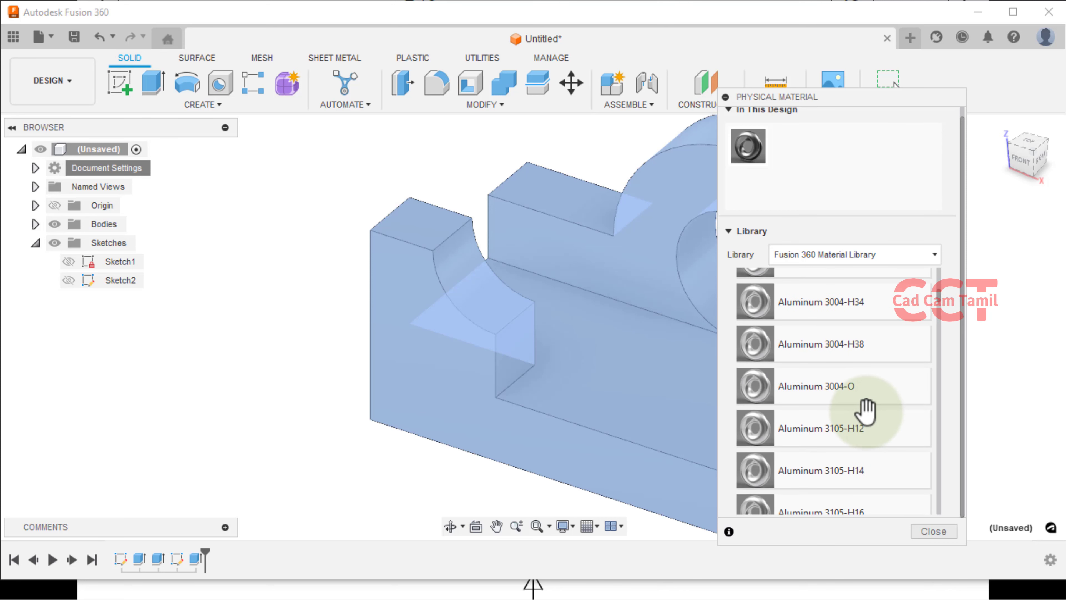
scroll(864, 411, down, 20)
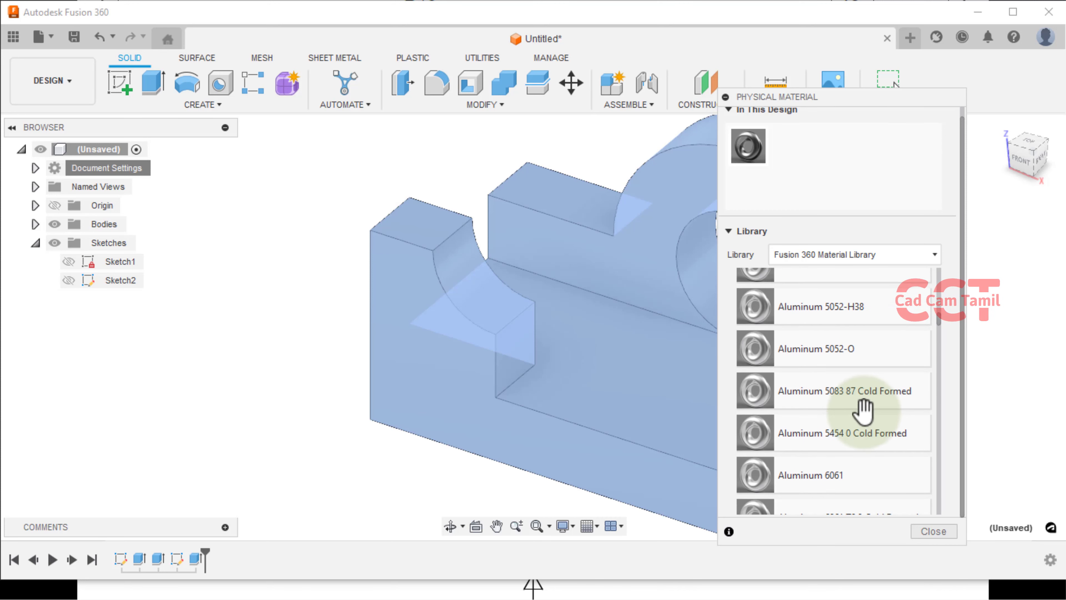
scroll(863, 410, up, 1)
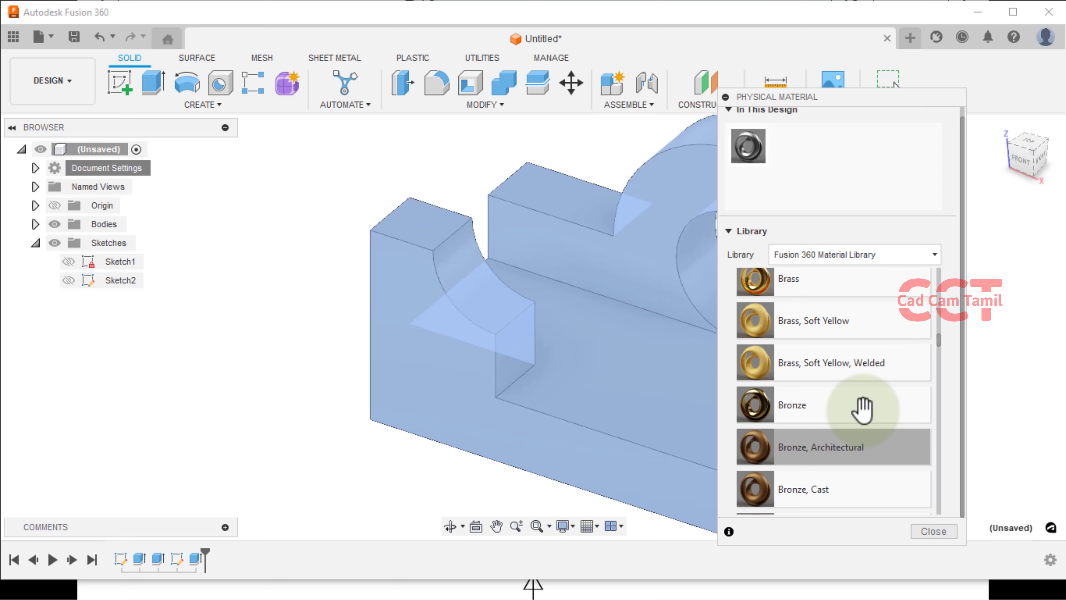
scroll(857, 409, up, 2)
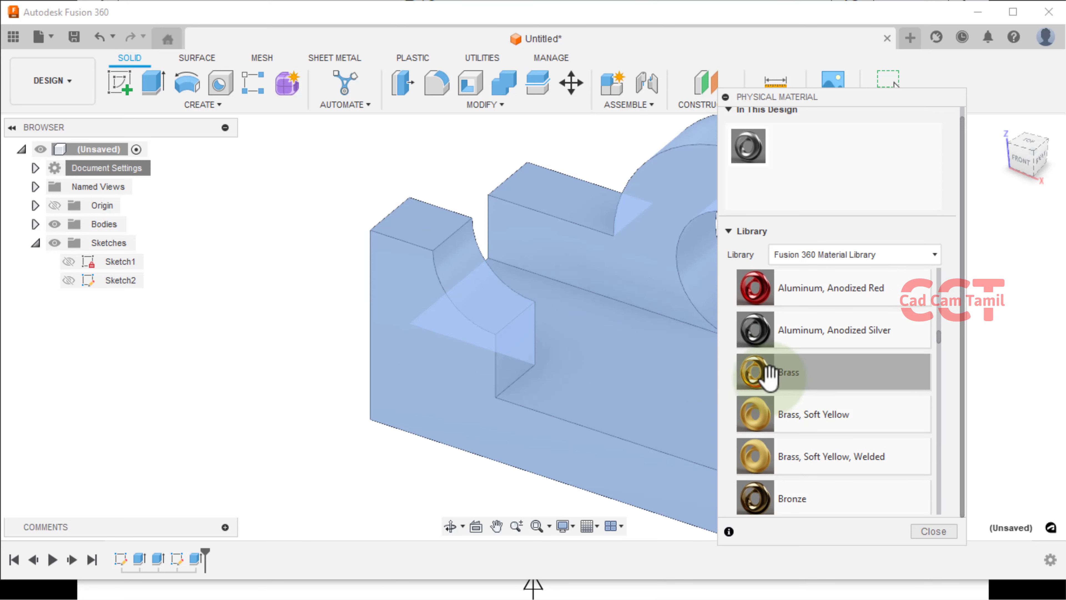
drag(768, 375, 589, 382)
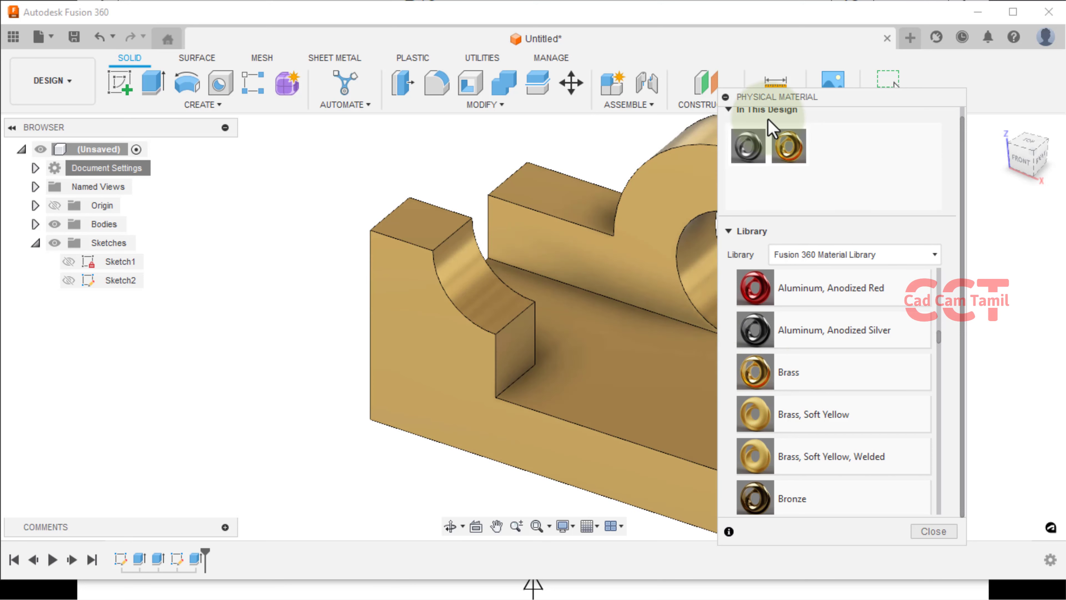
click(942, 530)
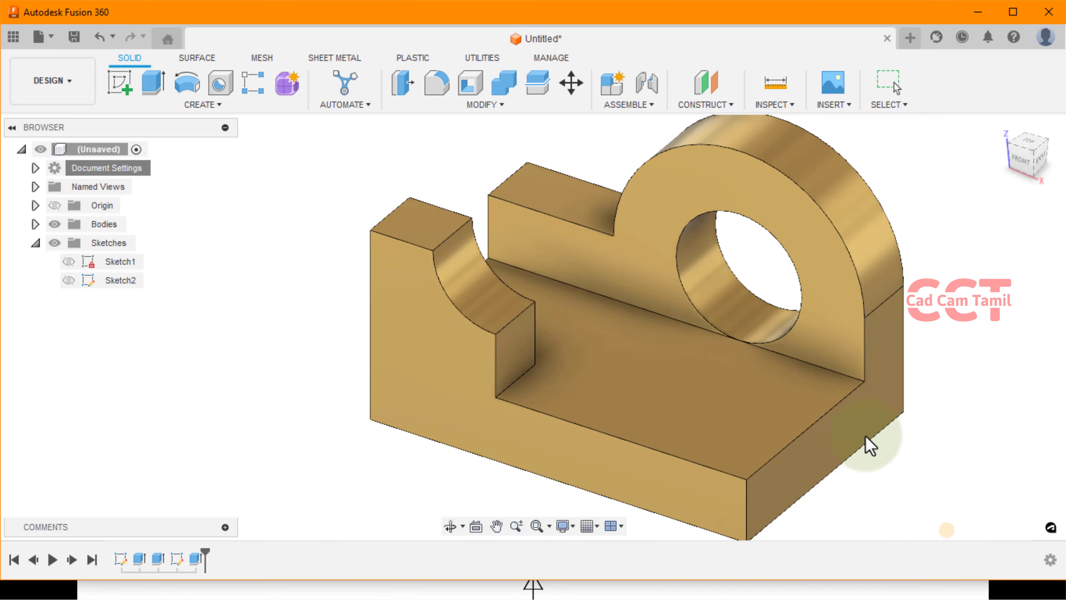
Step: Open the properties of the whole component and examine the mass among its physical values
scroll(671, 391, down, 3)
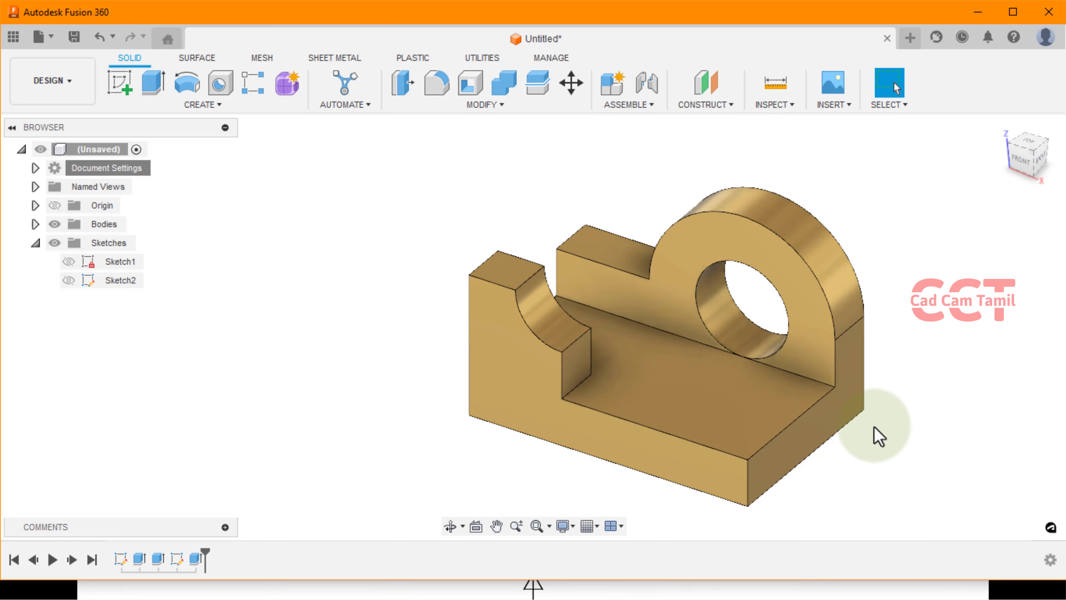
mouse_move(578, 440)
middle_down()
mouse_move(593, 421)
mouse_move(838, 410)
mouse_move(679, 352)
mouse_move(323, 415)
middle_up()
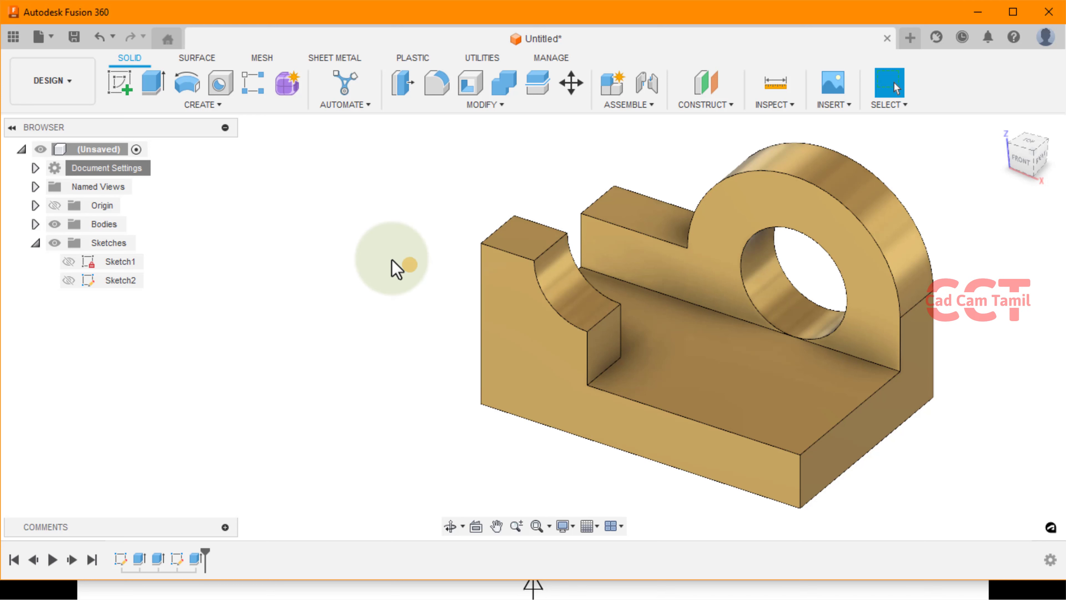
right_click(99, 170)
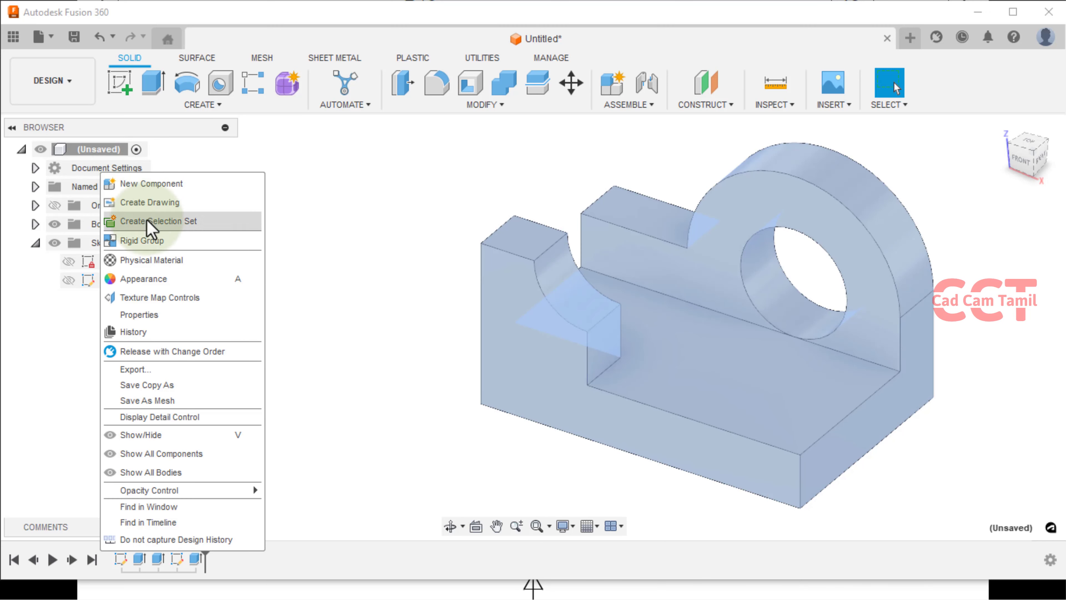
click(176, 319)
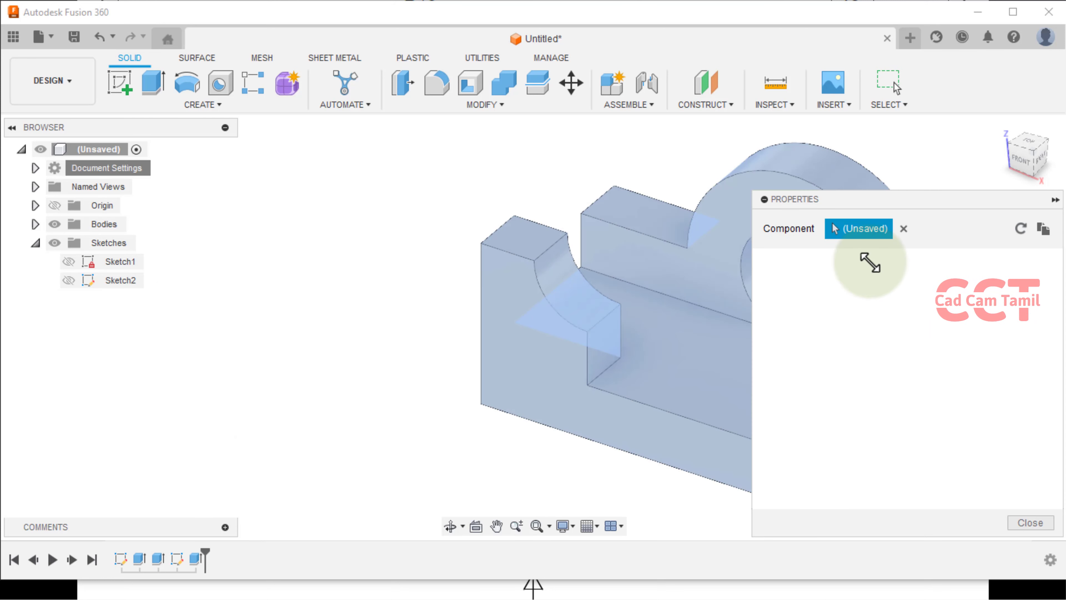
drag(892, 209, 945, 112)
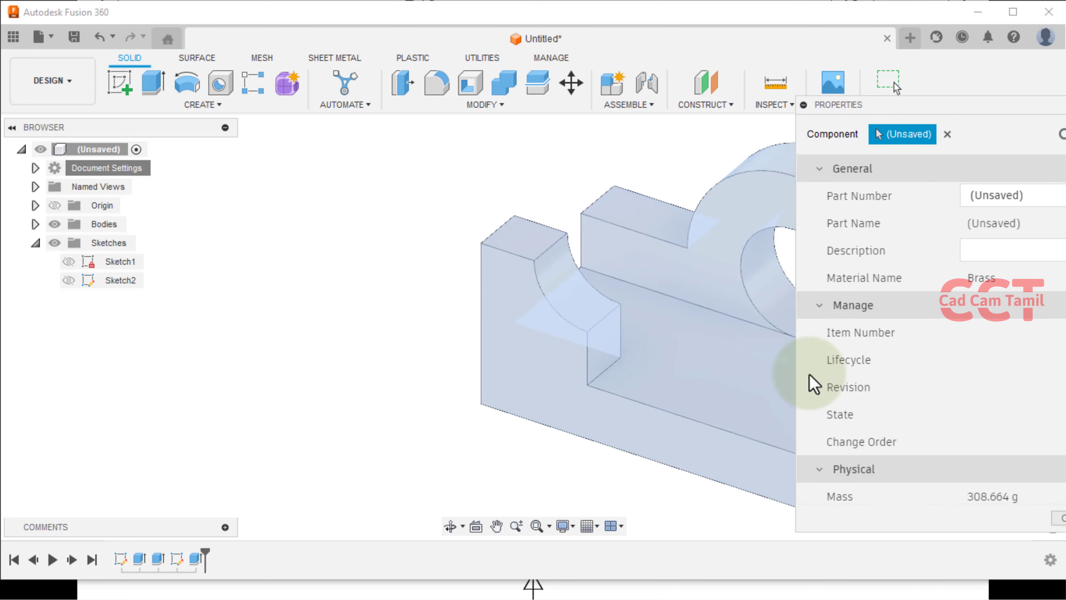
click(699, 316)
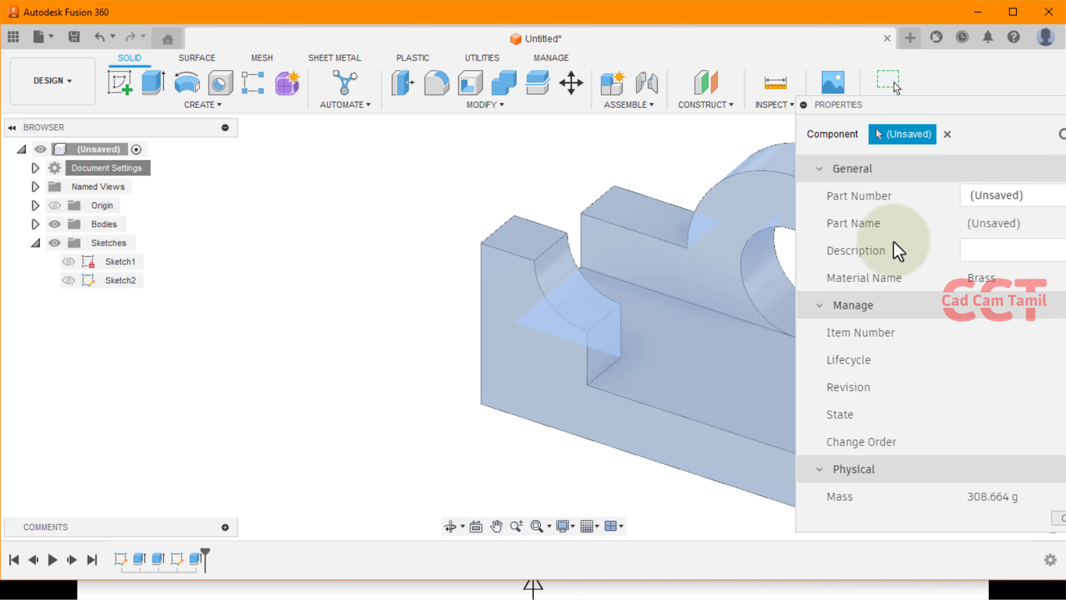
scroll(898, 261, down, 3)
scroll(905, 300, down, 2)
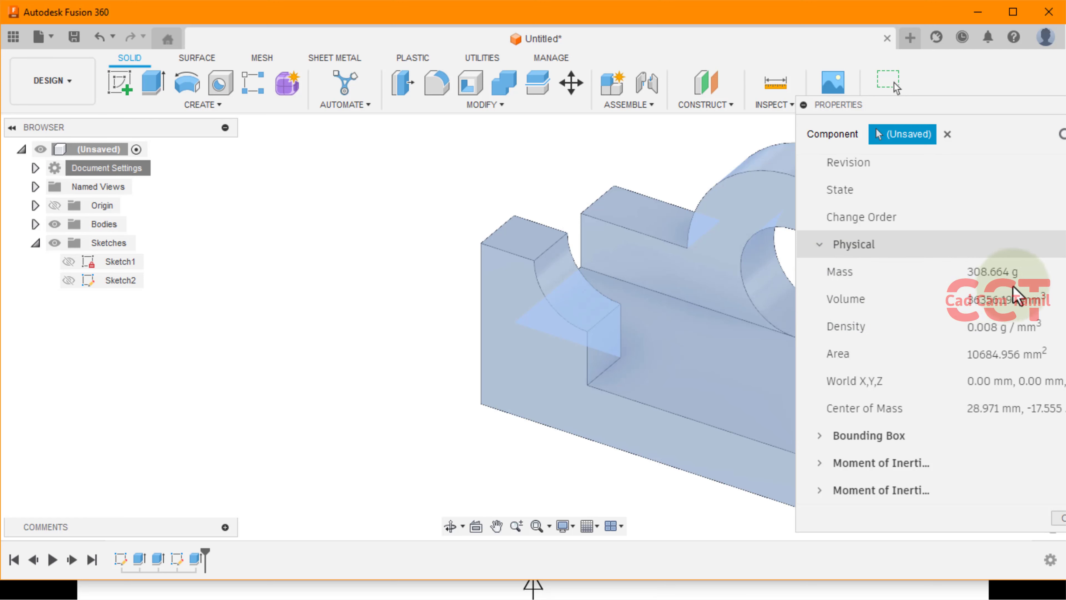
Step: Switch to the reference drawing to read the title block weight, and return to Fusion 360 to compare it with the component's mass
click(696, 585)
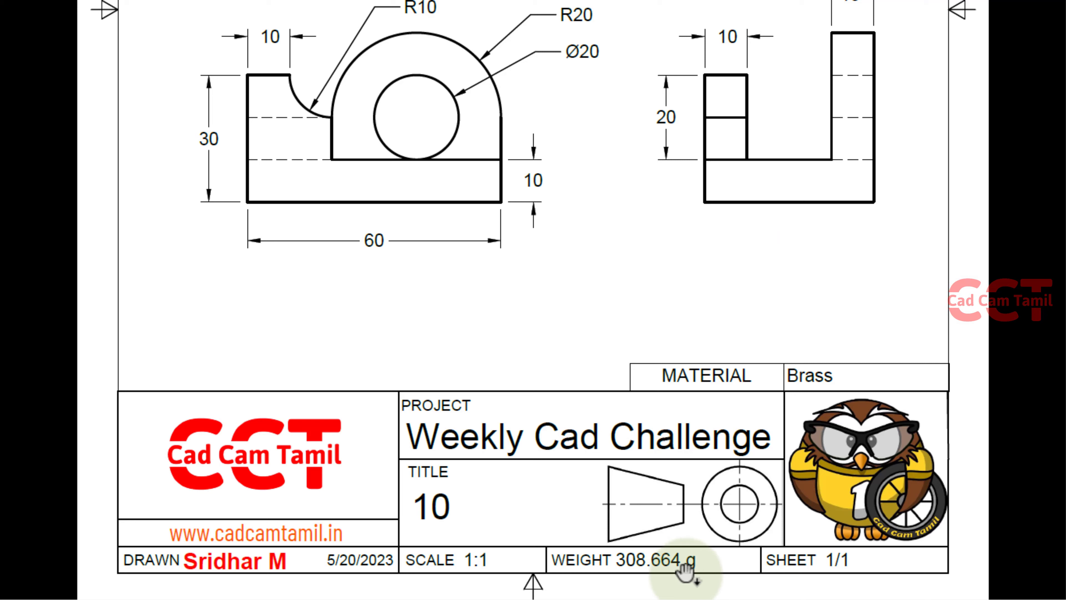
key(alt+Tab)
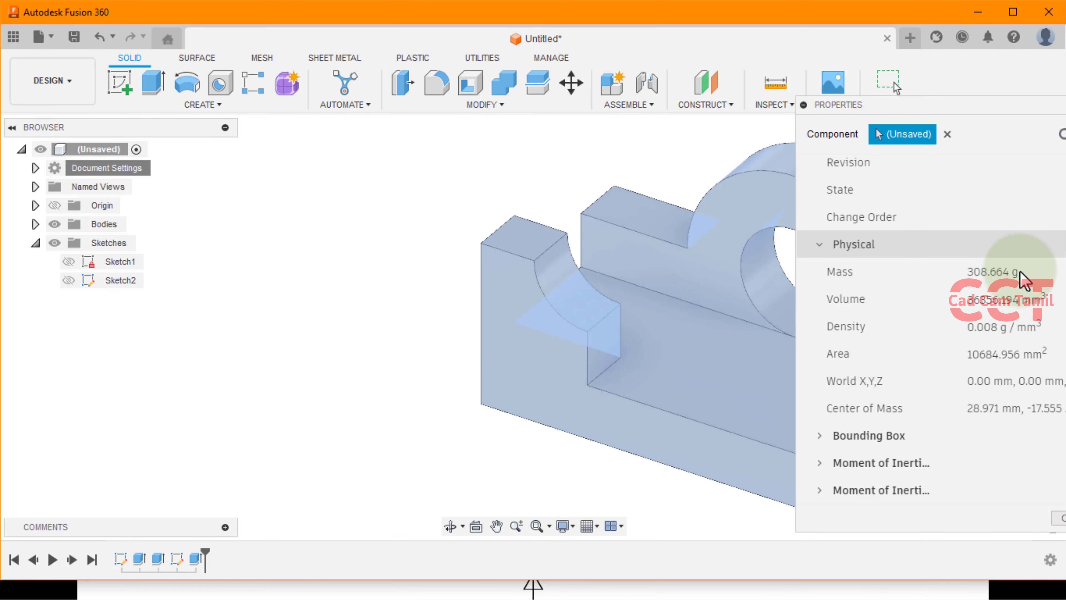
drag(1021, 272, 975, 275)
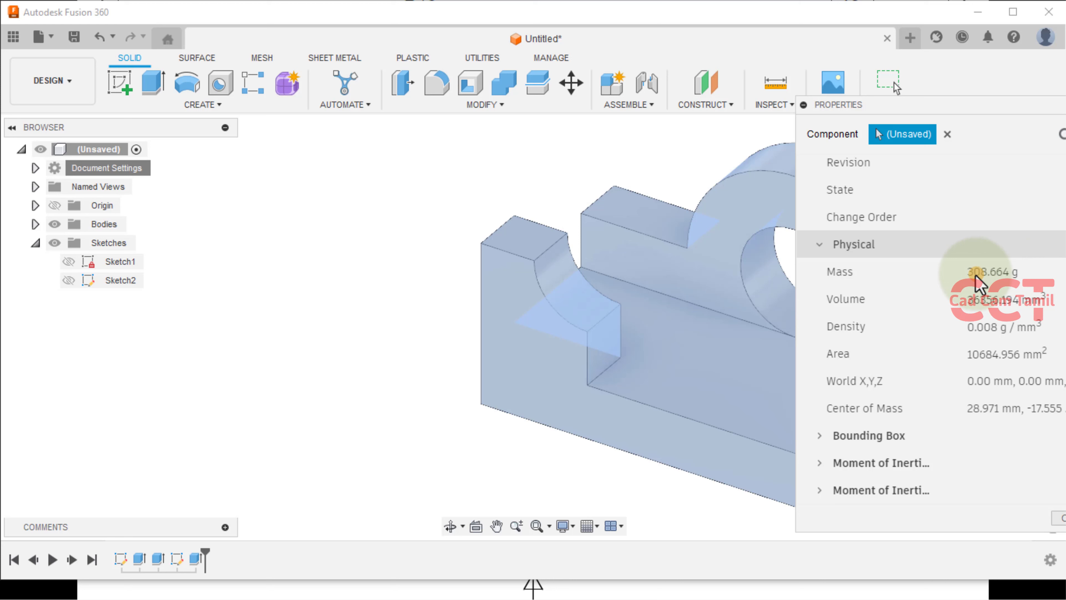